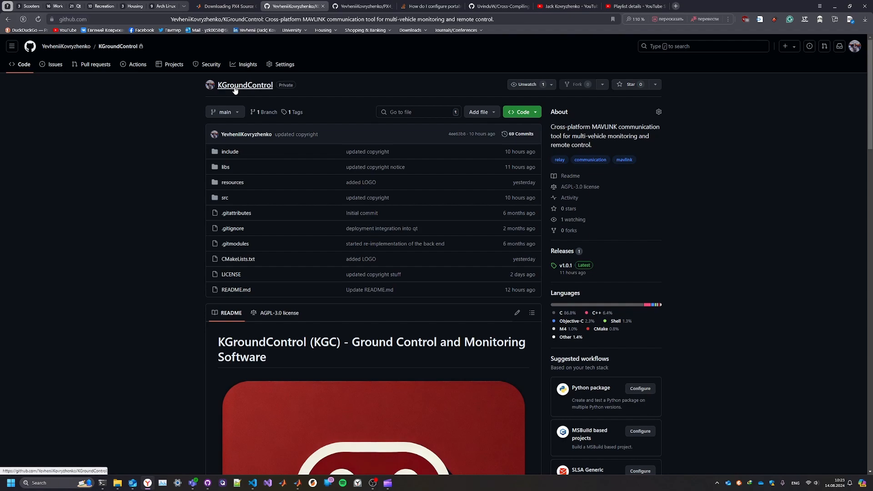
- Read through the KGroundControl repository's README, from the project description to the Qt 6.7.2 compile steps and contact section
{"action": "scroll", "coordinate": [183, 221], "scroll_direction": "down", "scroll_amount": 10}
{"action": "scroll", "coordinate": [183, 225], "scroll_direction": "down", "scroll_amount": 3}
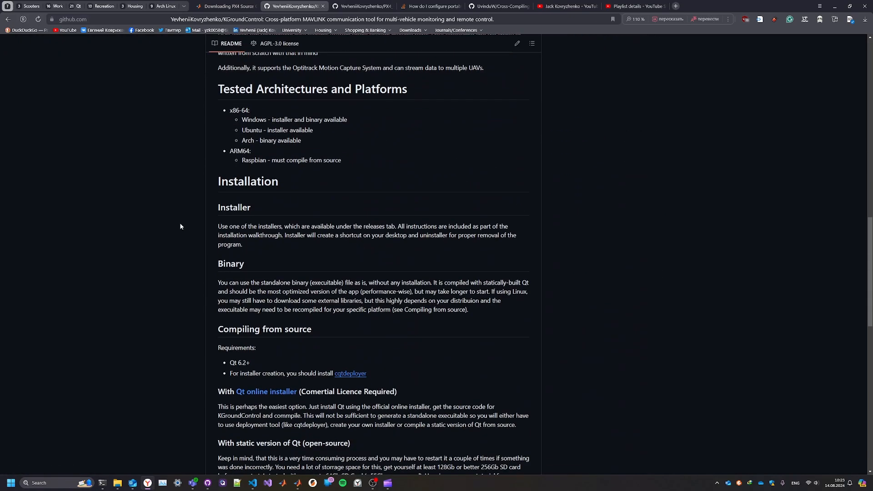
{"action": "scroll", "coordinate": [180, 227], "scroll_direction": "down", "scroll_amount": 3}
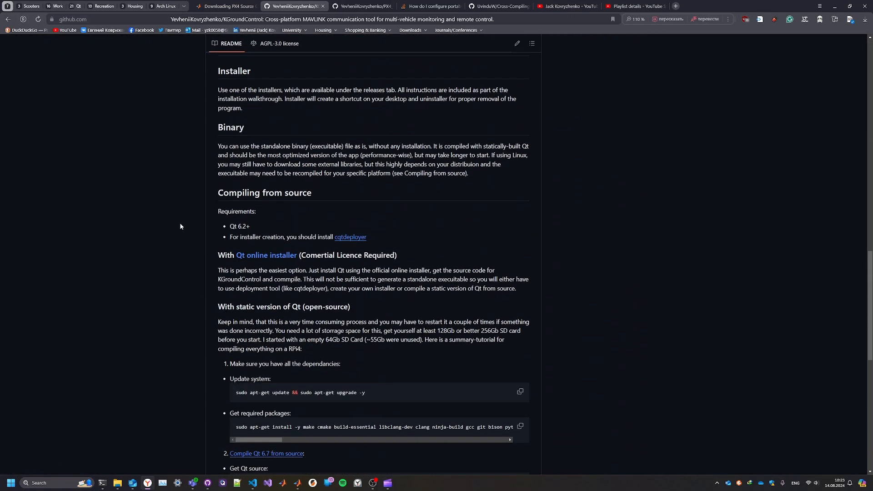
{"action": "scroll", "coordinate": [181, 227], "scroll_direction": "down", "scroll_amount": 4}
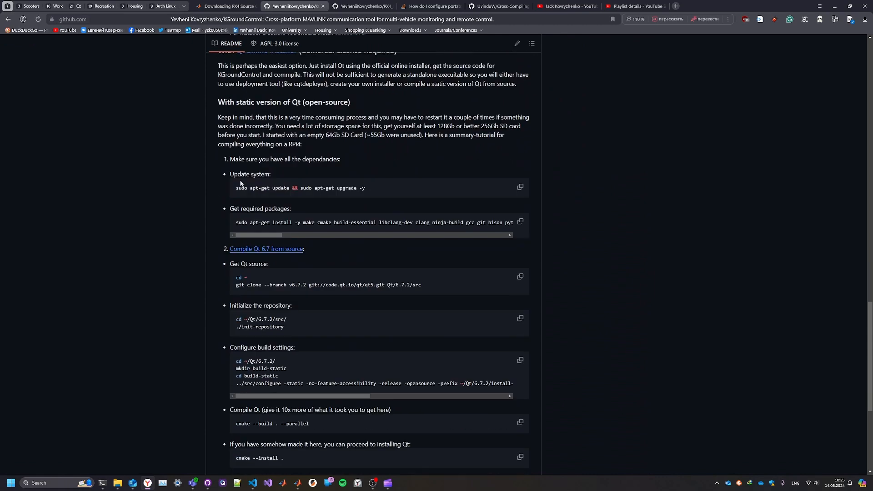
{"action": "scroll", "coordinate": [240, 183], "scroll_direction": "down", "scroll_amount": 3}
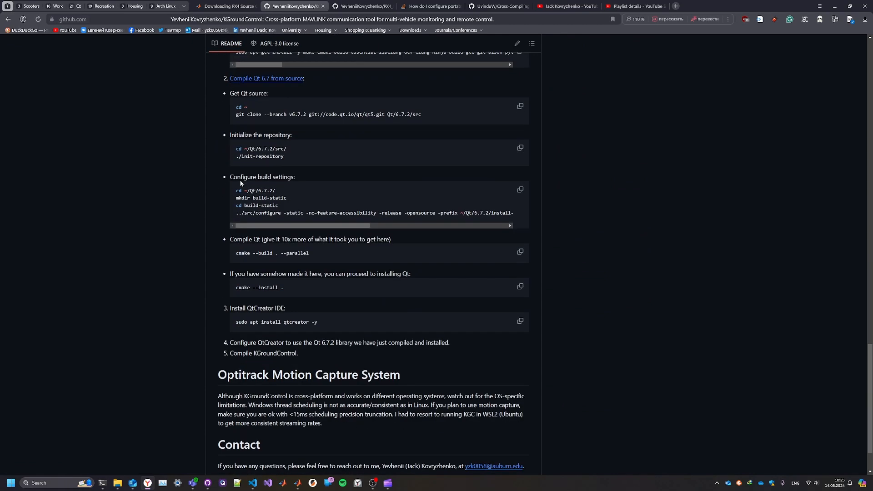
{"action": "scroll", "coordinate": [241, 183], "scroll_direction": "down", "scroll_amount": 2}
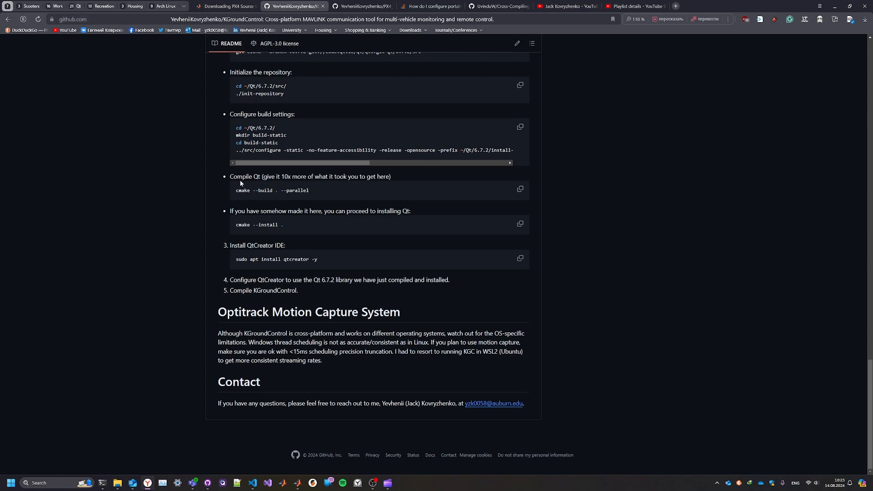
{"action": "scroll", "coordinate": [232, 196], "scroll_direction": "up", "scroll_amount": 15}
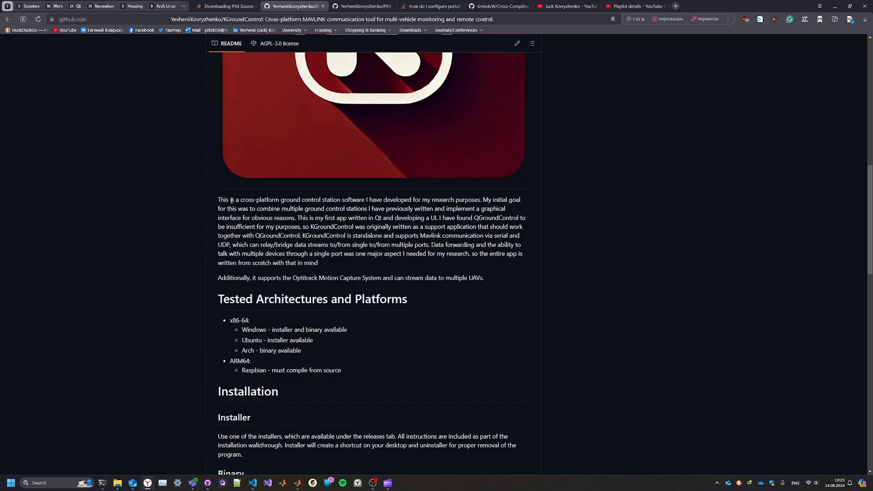
{"action": "scroll", "coordinate": [233, 202], "scroll_direction": "up", "scroll_amount": 7}
{"action": "scroll", "coordinate": [233, 202], "scroll_direction": "up", "scroll_amount": 3}
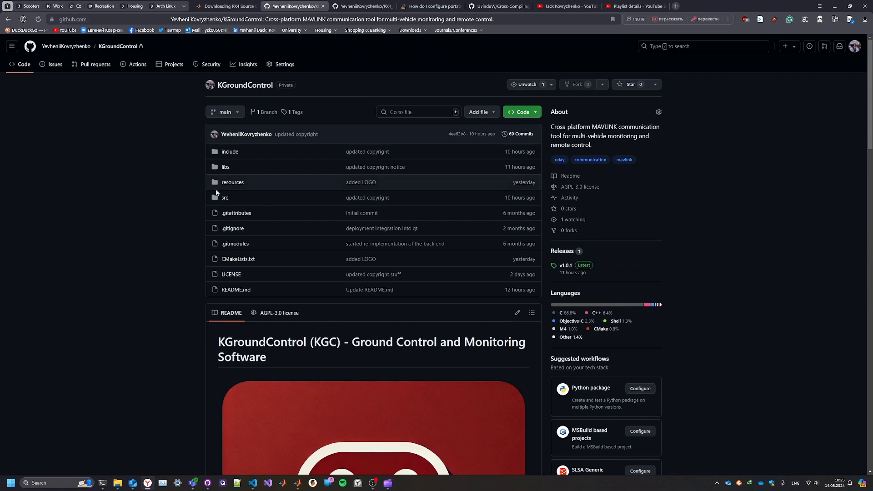
- Review the README's project description, tested architectures and platforms, and installation options
{"action": "scroll", "coordinate": [260, 205], "scroll_direction": "down", "scroll_amount": 4}
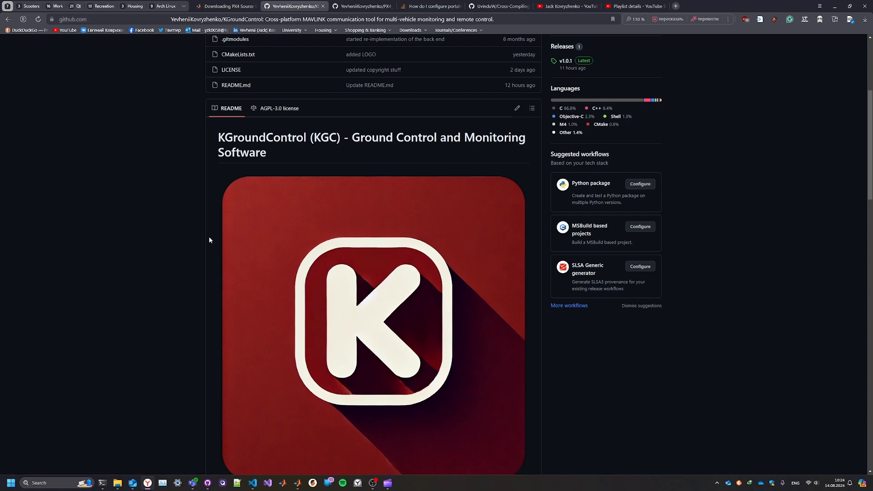
{"action": "scroll", "coordinate": [207, 246], "scroll_direction": "up", "scroll_amount": 5}
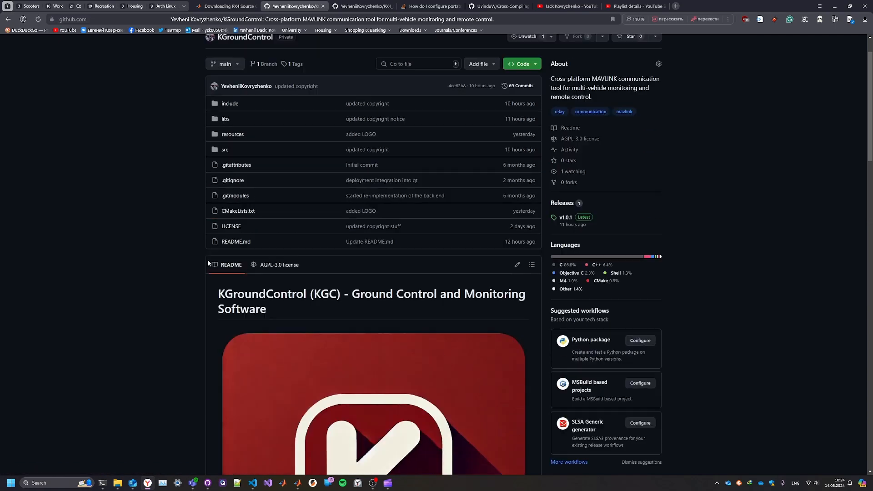
{"action": "scroll", "coordinate": [207, 260], "scroll_direction": "down", "scroll_amount": 5}
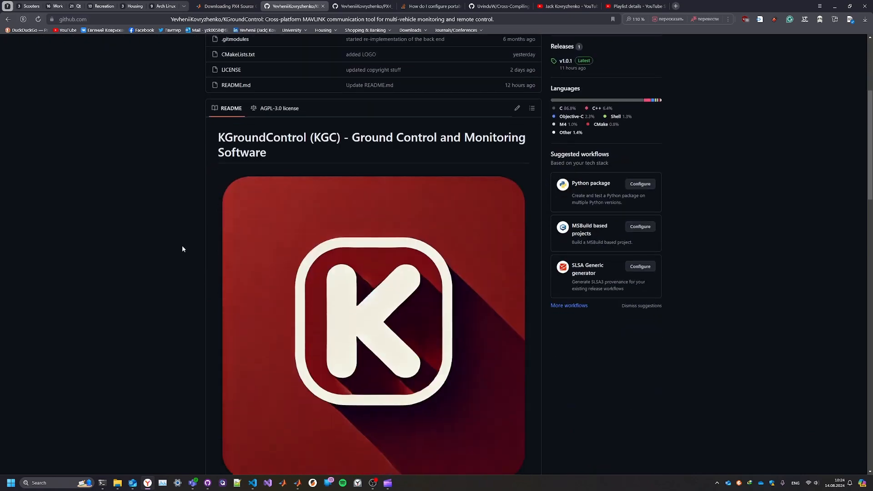
{"action": "scroll", "coordinate": [182, 248], "scroll_direction": "down", "scroll_amount": 8}
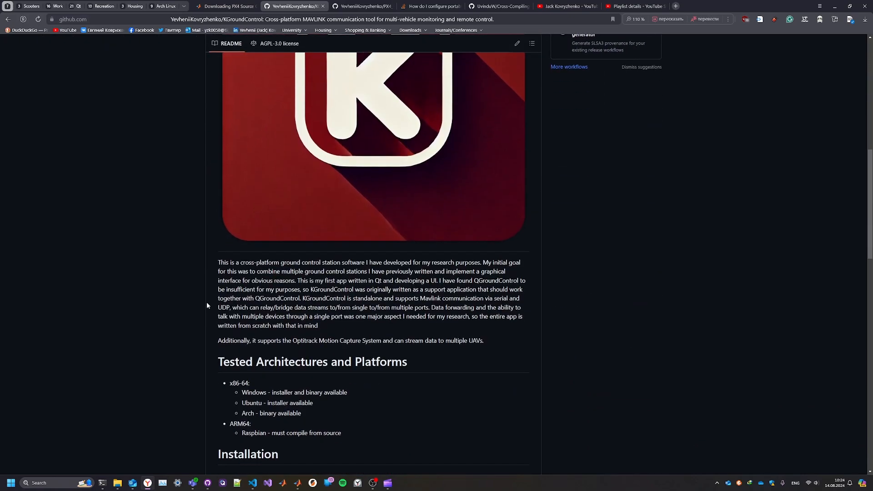
{"action": "scroll", "coordinate": [191, 287], "scroll_direction": "down", "scroll_amount": 5}
{"action": "scroll", "coordinate": [191, 289], "scroll_direction": "down", "scroll_amount": 1}
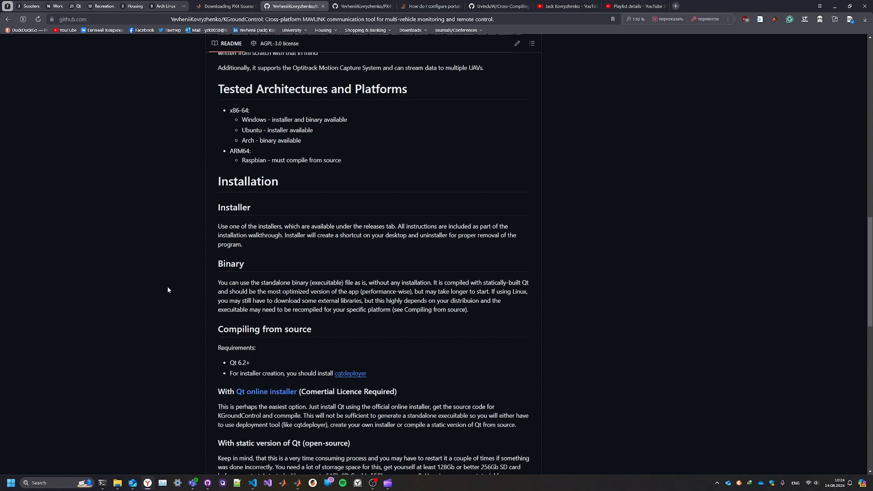
{"action": "scroll", "coordinate": [172, 299], "scroll_direction": "up", "scroll_amount": 9}
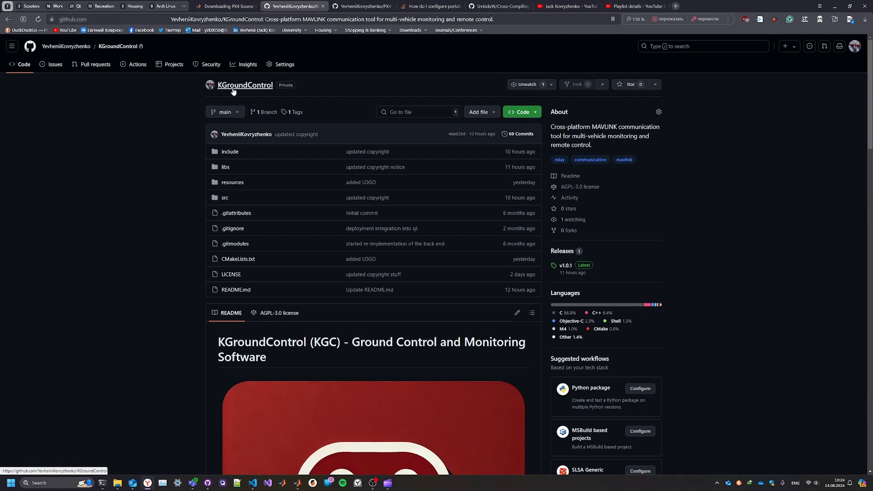
- Open the repository's releases and download KGroundControl_Win_x64.exe from the v1.0.1 assets
{"action": "scroll", "coordinate": [157, 118], "scroll_direction": "down", "scroll_amount": 2}
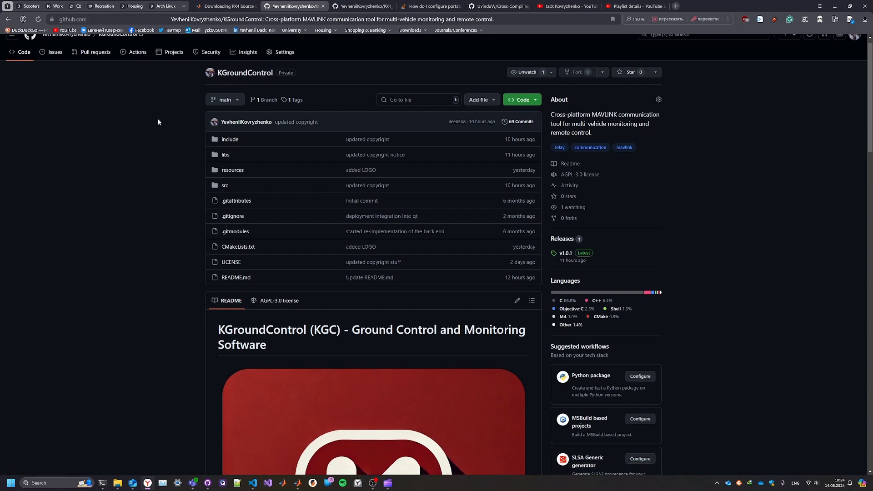
{"action": "left_click", "coordinate": [566, 184]}
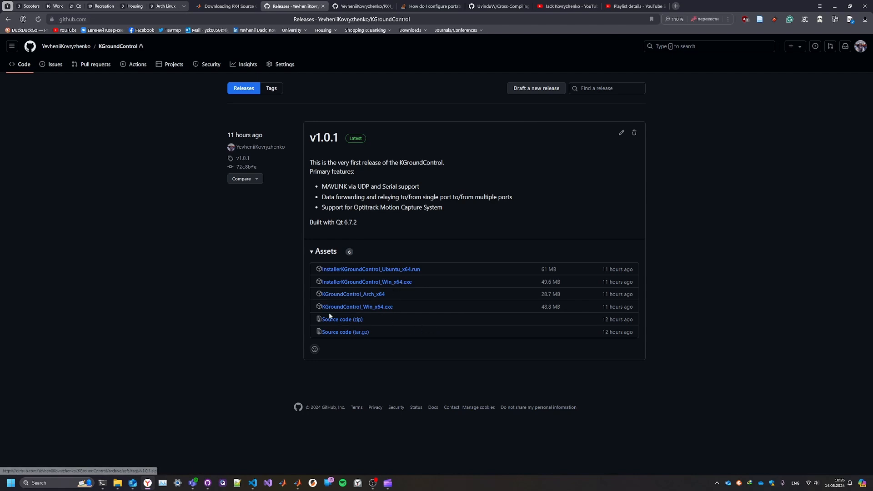
{"action": "left_click", "coordinate": [367, 311]}
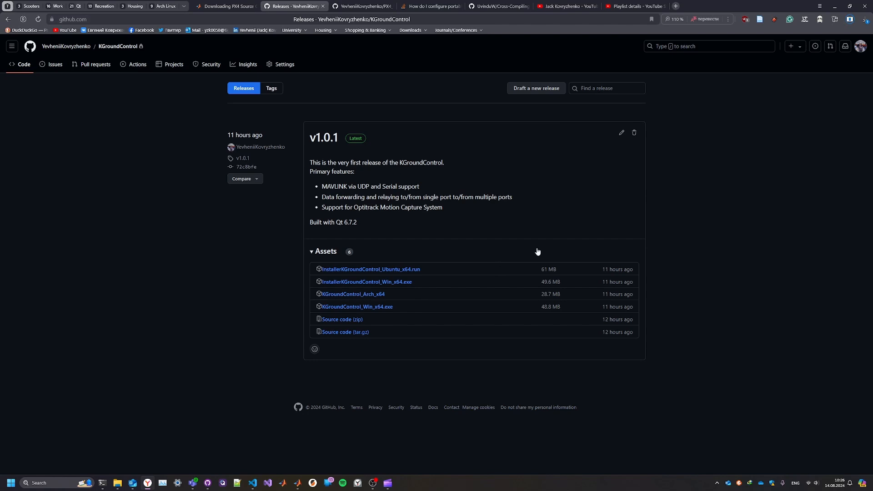
{"action": "left_click", "coordinate": [850, 19]}
- Return to the KGroundControl repository's main page and review the README's instructions for compiling Qt and the app from source
{"action": "mouse_move", "coordinate": [83, 47]}
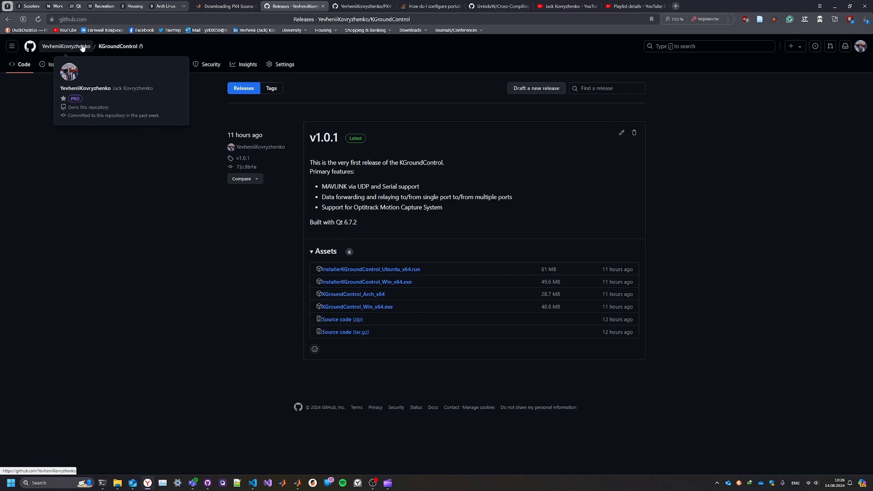
{"action": "left_click", "coordinate": [82, 47]}
{"action": "key", "text": "alt+Left"}
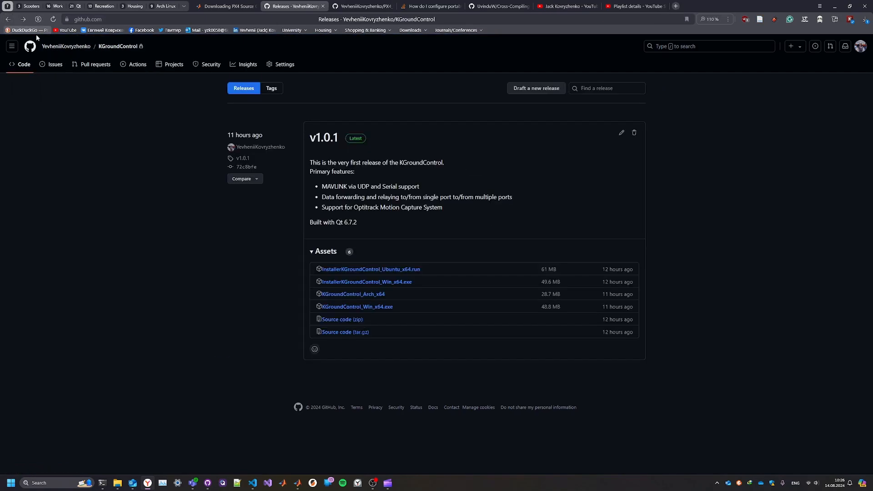
{"action": "left_click", "coordinate": [108, 48]}
{"action": "scroll", "coordinate": [179, 233], "scroll_direction": "down", "scroll_amount": 10}
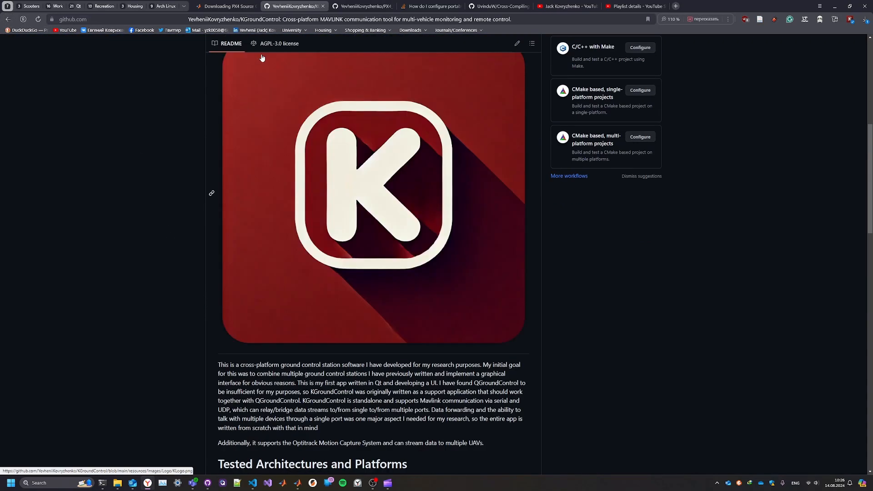
{"action": "scroll", "coordinate": [268, 239], "scroll_direction": "down", "scroll_amount": 8}
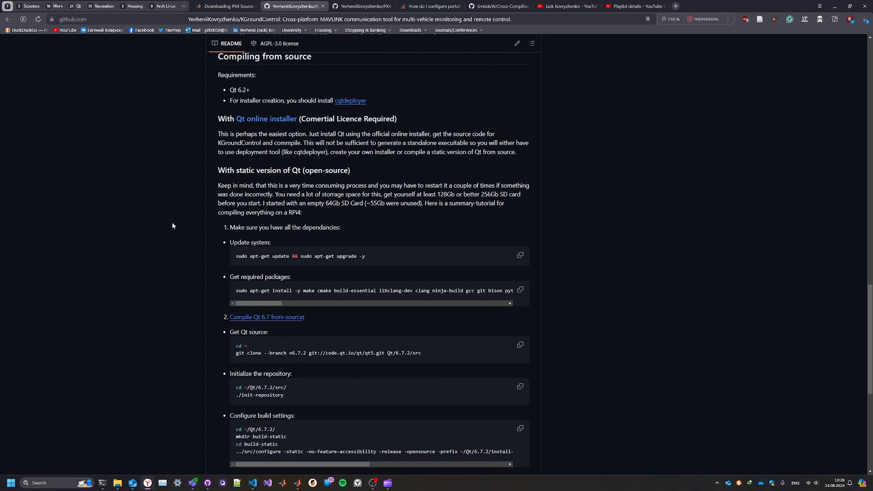
{"action": "scroll", "coordinate": [213, 167], "scroll_direction": "down", "scroll_amount": 4}
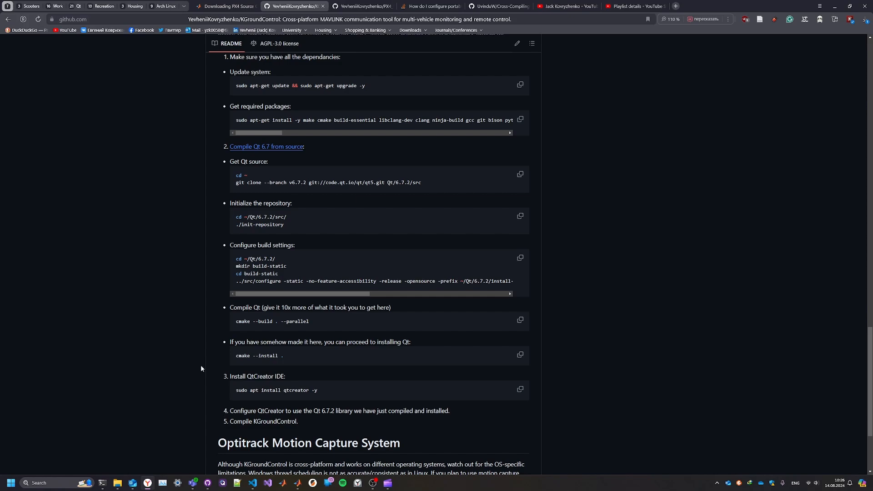
{"action": "scroll", "coordinate": [200, 366], "scroll_direction": "up", "scroll_amount": 15}
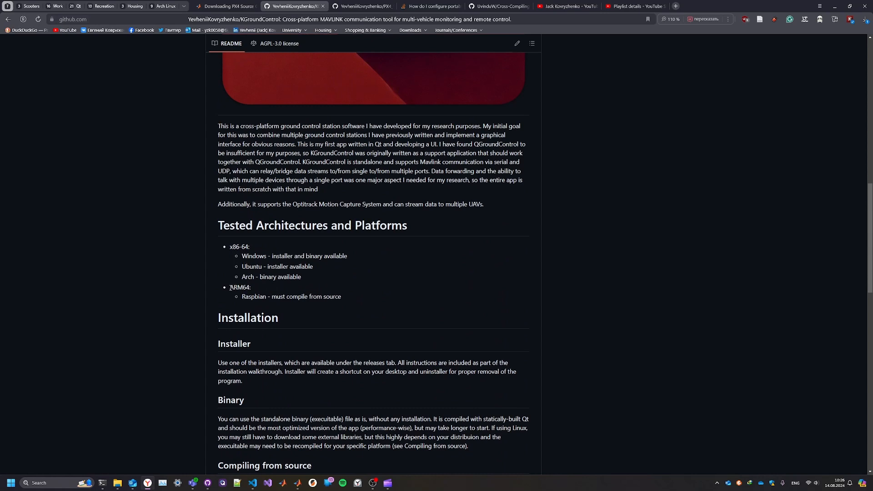
- Examine the README's tested platforms, highlighting the ARM64 Raspbian line and the Ubuntu and Arch lines, and look over the installation sections
{"action": "double_click", "coordinate": [240, 288]}
{"action": "left_click", "coordinate": [242, 298]}
{"action": "left_click_drag", "start_coordinate": [242, 297], "coordinate": [343, 296]}
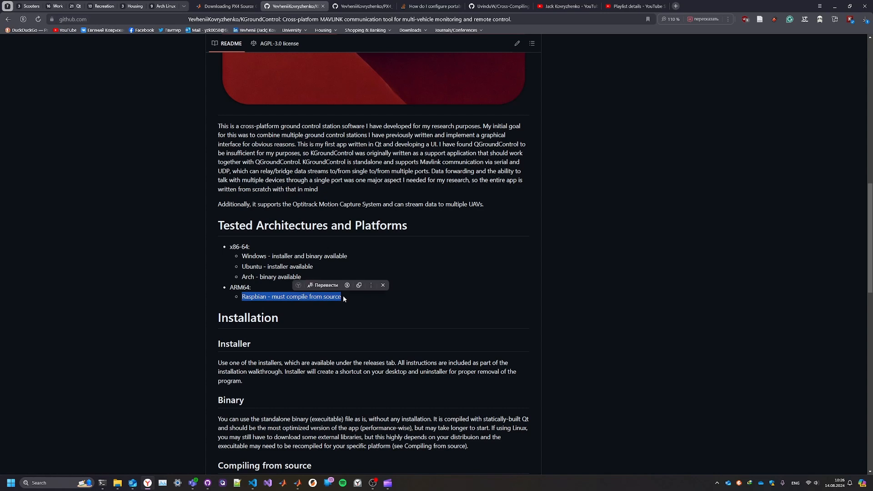
{"action": "left_click", "coordinate": [343, 296]}
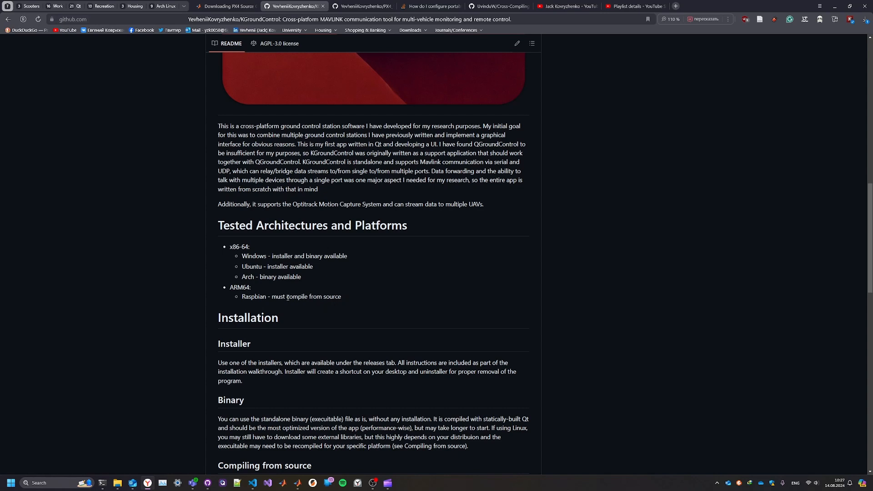
{"action": "scroll", "coordinate": [604, 291], "scroll_direction": "up", "scroll_amount": 10}
{"action": "scroll", "coordinate": [539, 319], "scroll_direction": "down", "scroll_amount": 11}
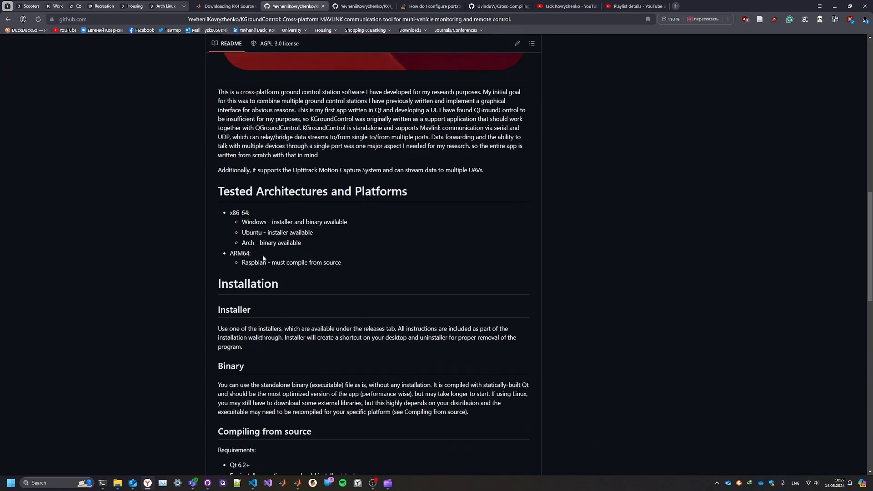
{"action": "left_click_drag", "start_coordinate": [307, 244], "coordinate": [249, 232]}
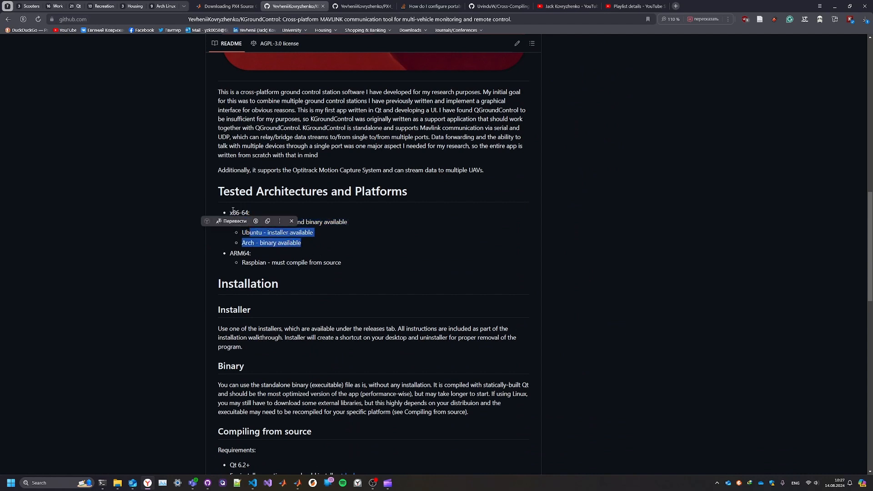
{"action": "left_click", "coordinate": [294, 243]}
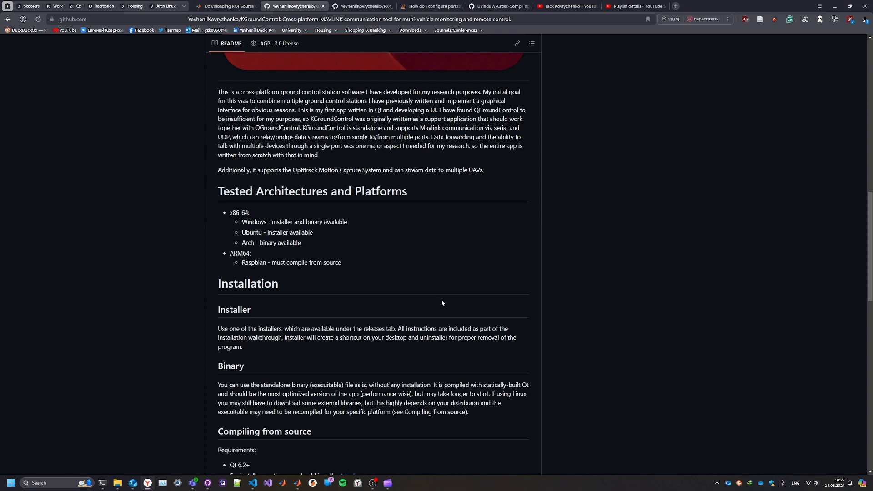
{"action": "scroll", "coordinate": [438, 298], "scroll_direction": "up", "scroll_amount": 10}
{"action": "scroll", "coordinate": [449, 306], "scroll_direction": "up", "scroll_amount": 1}
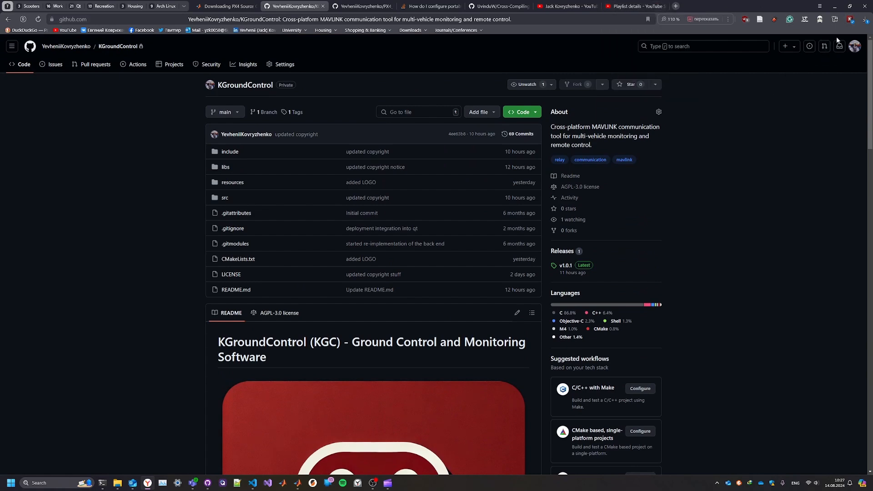
{"action": "scroll", "coordinate": [191, 170], "scroll_direction": "down", "scroll_amount": 12}
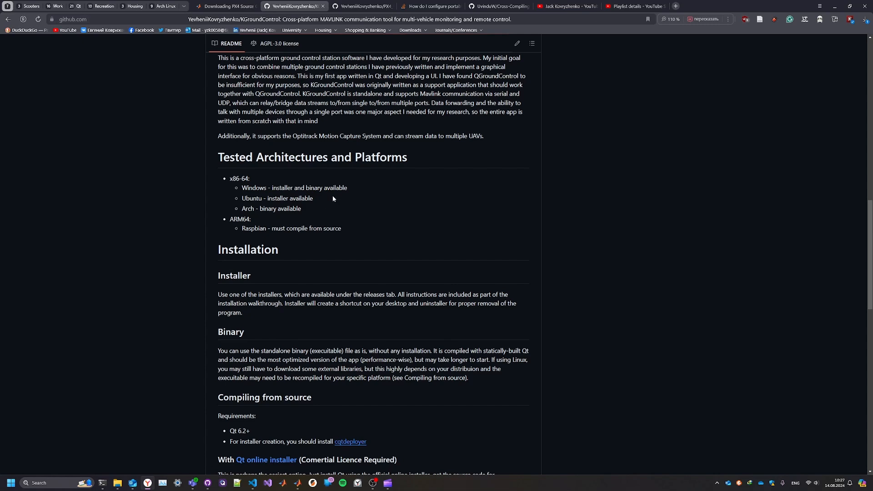
{"action": "scroll", "coordinate": [479, 264], "scroll_direction": "down", "scroll_amount": 5}
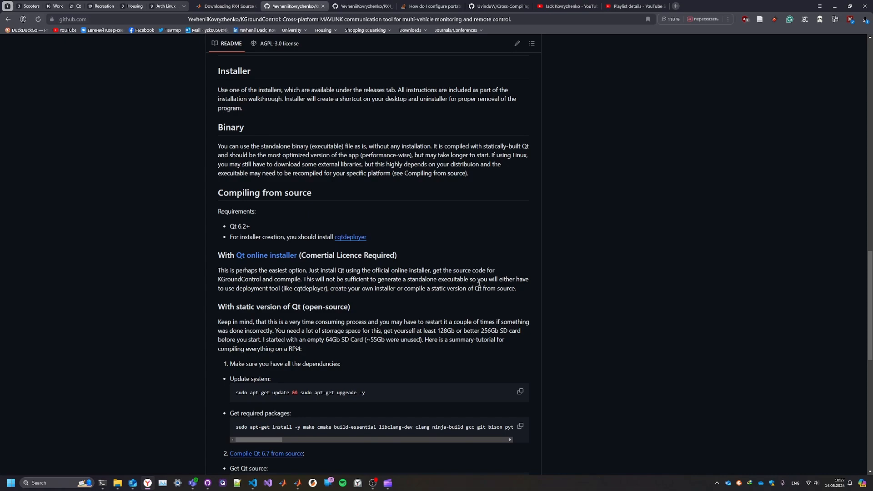
{"action": "scroll", "coordinate": [610, 231], "scroll_direction": "up", "scroll_amount": 10}
- Show the downloaded KGroundControl_Win_x64.exe in its folder and launch it, choosing to run it anyway despite the SmartScreen block
{"action": "right_click", "coordinate": [849, 21]}
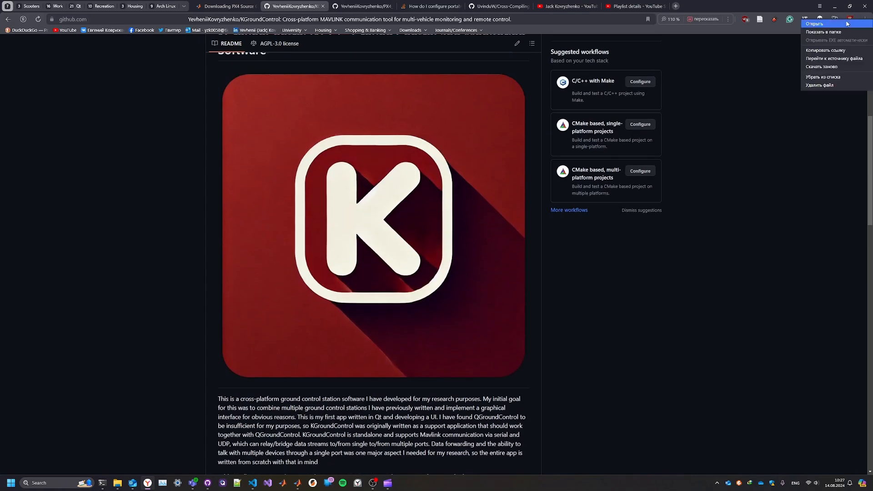
{"action": "left_click", "coordinate": [823, 32]}
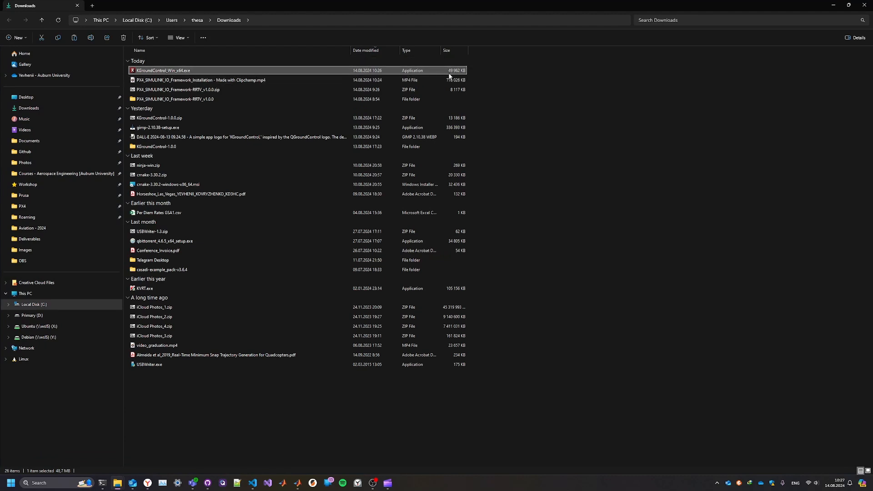
{"action": "double_click", "coordinate": [155, 71]}
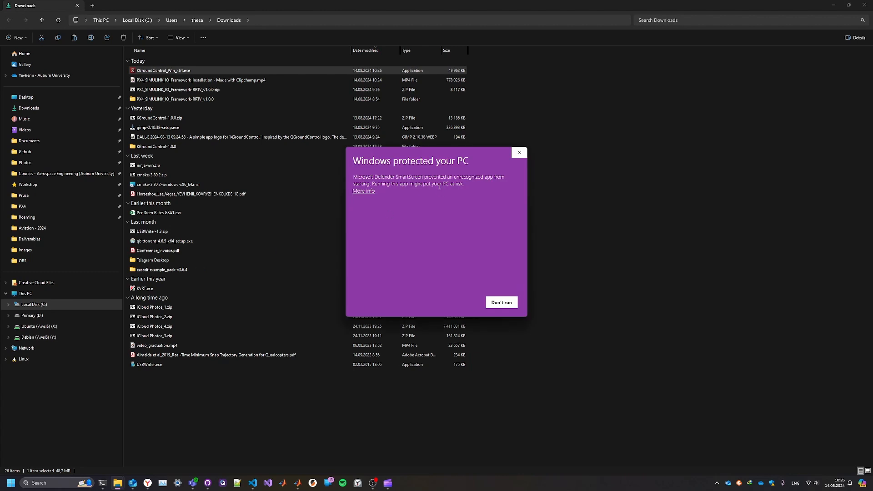
{"action": "left_click", "coordinate": [372, 193]}
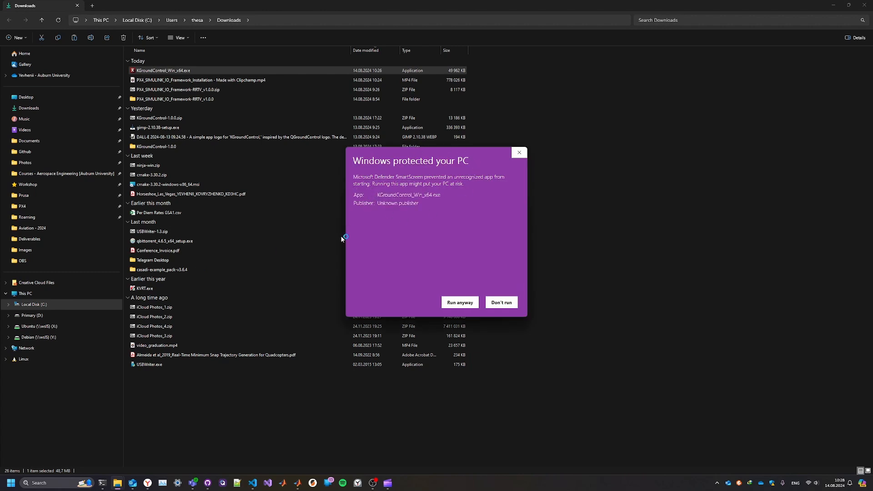
{"action": "left_click", "coordinate": [458, 303]}
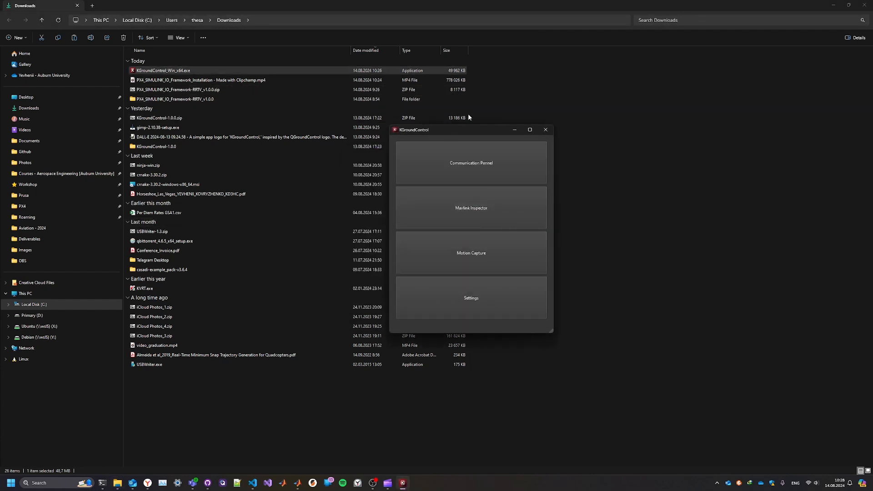
- Look over the System ID and Component ID settings in KGroundControl and return to the main menu
{"action": "left_click_drag", "start_coordinate": [459, 133], "coordinate": [608, 121]}
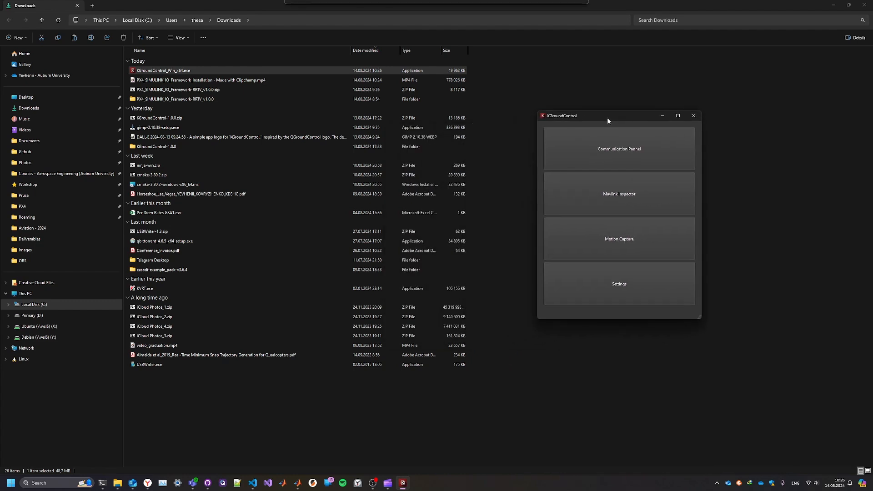
{"action": "left_click_drag", "start_coordinate": [607, 119], "coordinate": [572, 110]}
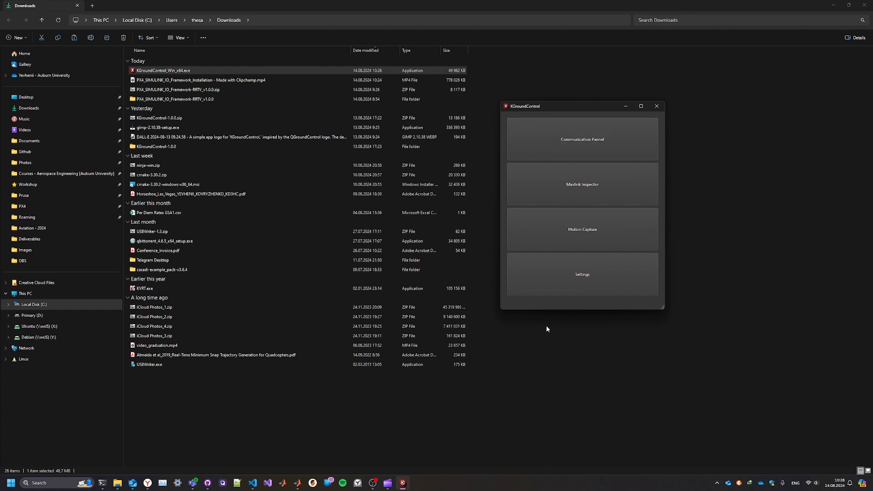
{"action": "left_click", "coordinate": [549, 274]}
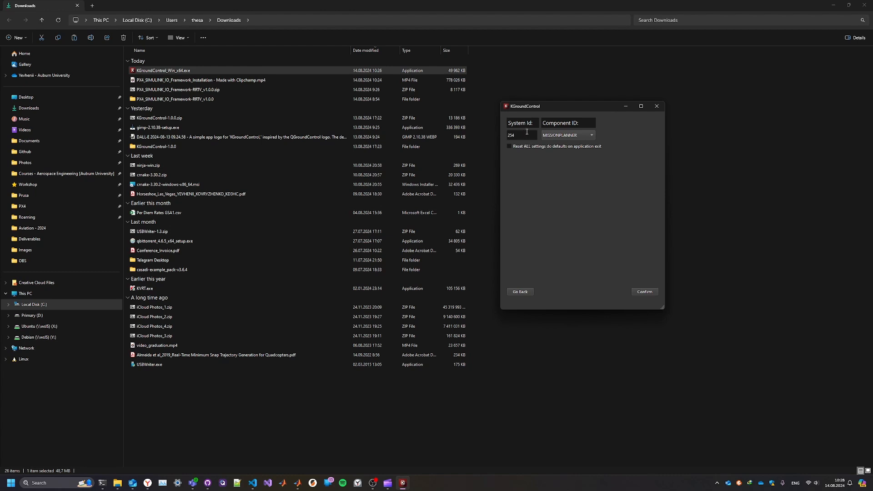
{"action": "left_click", "coordinate": [519, 292]}
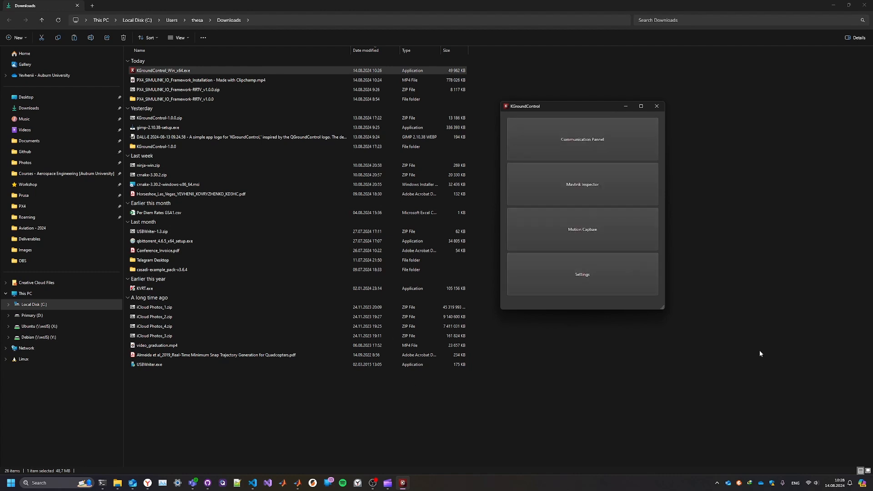
- Open KGroundControl's communication panel and widen the window
{"action": "left_click_drag", "start_coordinate": [558, 107], "coordinate": [591, 144]}
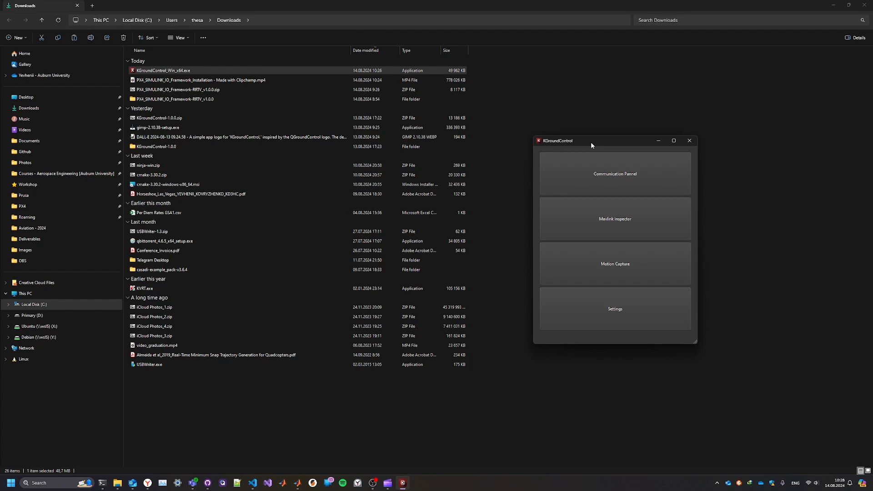
{"action": "left_click_drag", "start_coordinate": [590, 142], "coordinate": [572, 170]}
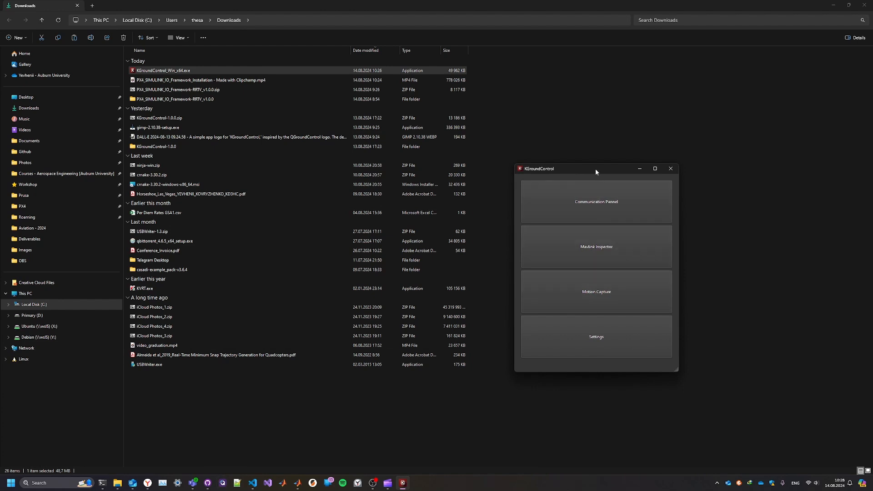
{"action": "left_click_drag", "start_coordinate": [596, 171], "coordinate": [600, 143]}
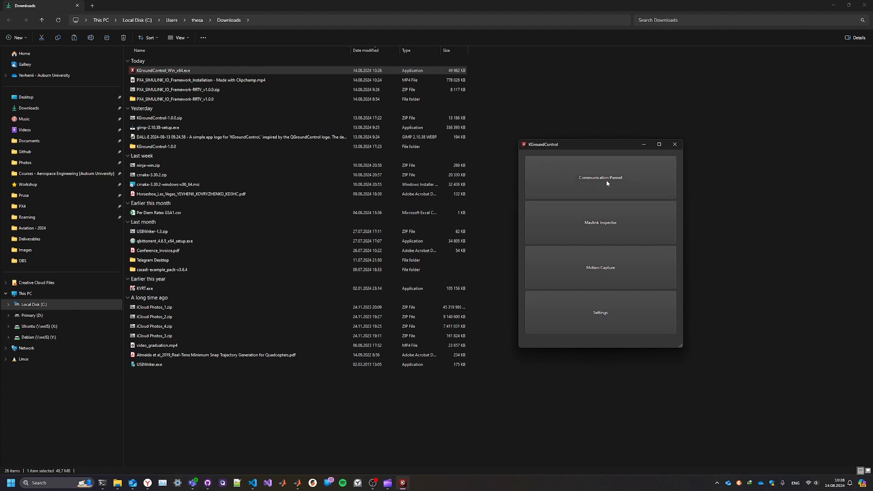
{"action": "left_click", "coordinate": [581, 185]}
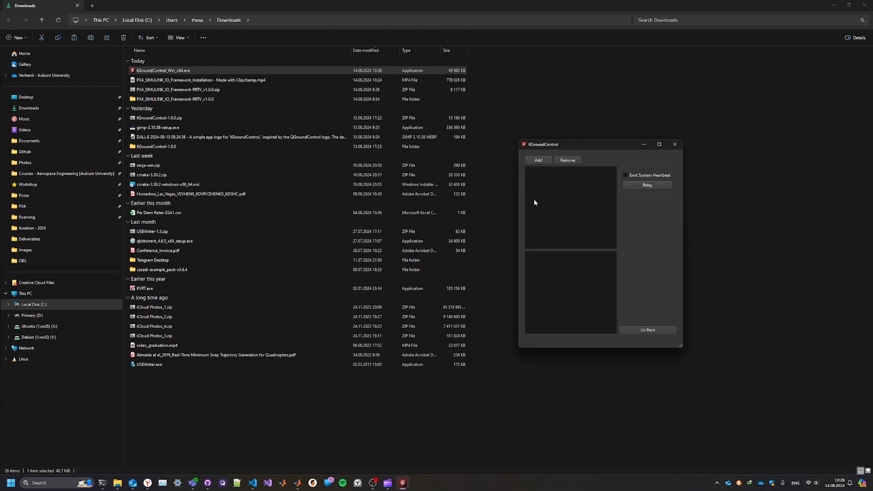
{"action": "left_click", "coordinate": [638, 331]}
{"action": "left_click", "coordinate": [611, 184]}
{"action": "left_click_drag", "start_coordinate": [682, 261], "coordinate": [768, 264]}
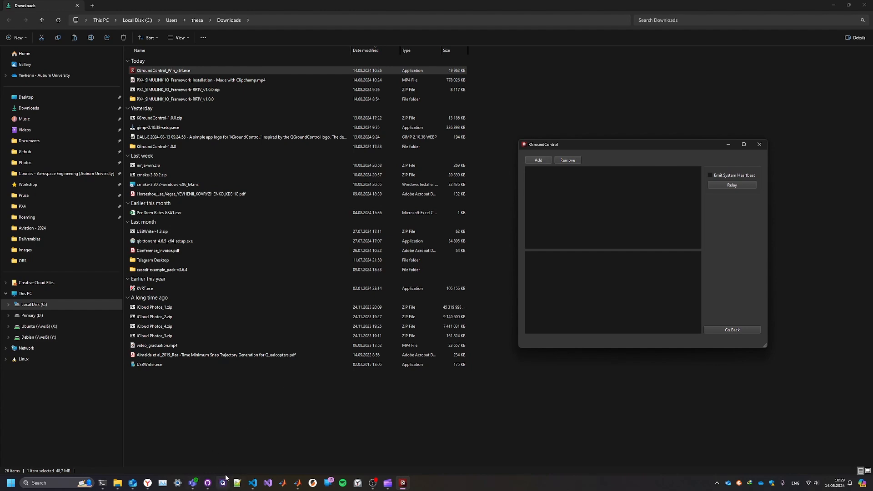
- Start adding a communication port, set its connection type to UDP and name it QGC
{"action": "left_click", "coordinate": [539, 160]}
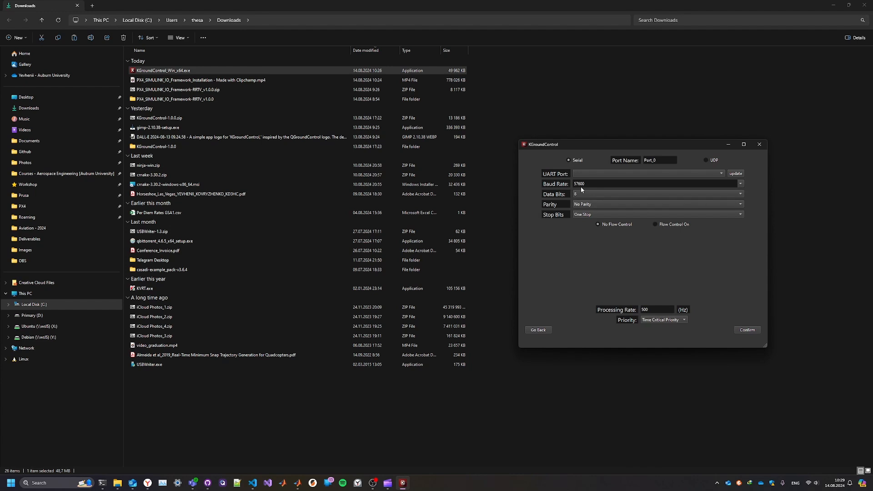
{"action": "left_click", "coordinate": [704, 160]}
{"action": "left_click", "coordinate": [575, 161]}
{"action": "left_click", "coordinate": [706, 161]}
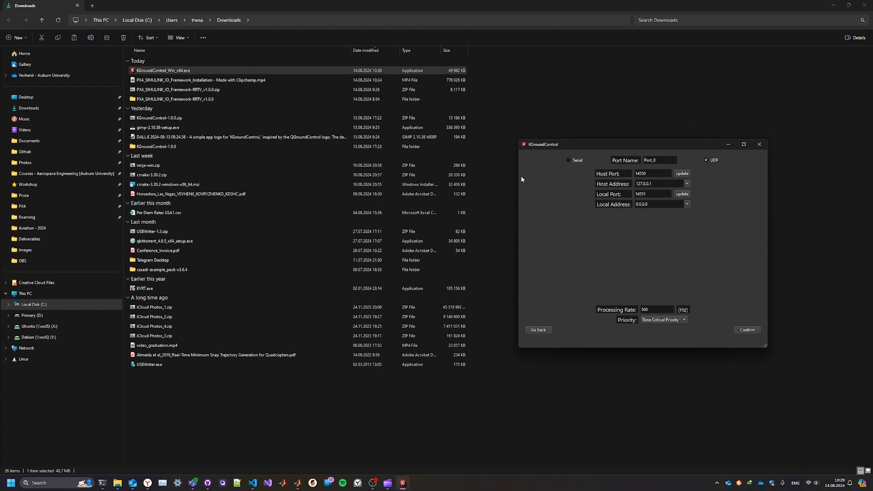
{"action": "double_click", "coordinate": [668, 160]}
{"action": "type", "text": "QGC"}
- Examine the port's Processing Rate and available Priority options, leaving Time Critical Priority selected
{"action": "left_click", "coordinate": [657, 309]}
{"action": "left_click", "coordinate": [611, 310]}
{"action": "left_click", "coordinate": [653, 310]}
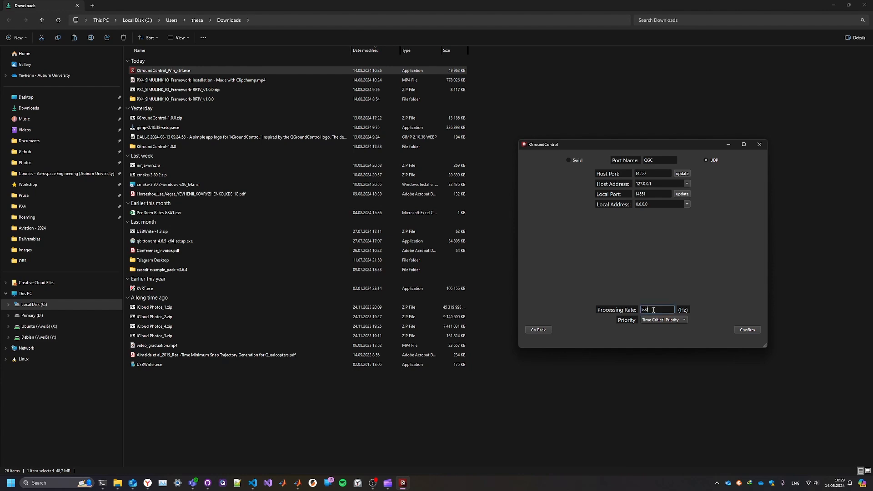
{"action": "left_click", "coordinate": [681, 311]}
{"action": "left_click", "coordinate": [672, 310]}
{"action": "left_click", "coordinate": [664, 320]}
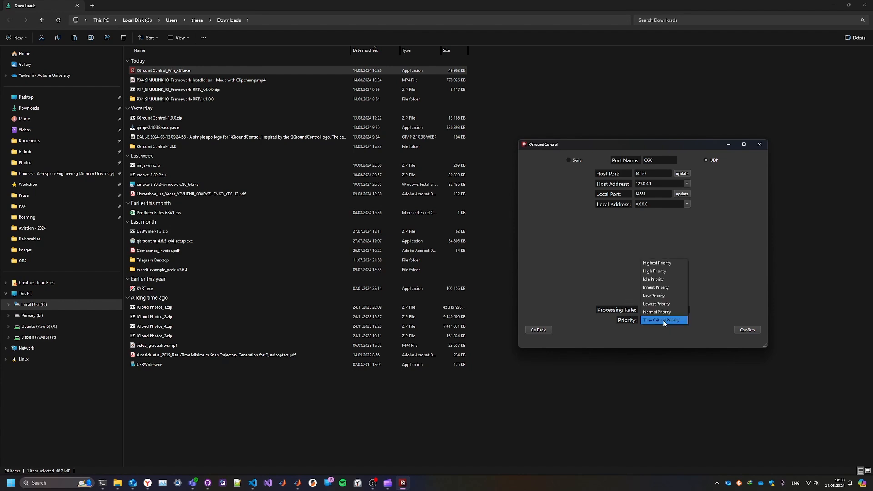
{"action": "left_click", "coordinate": [633, 328]}
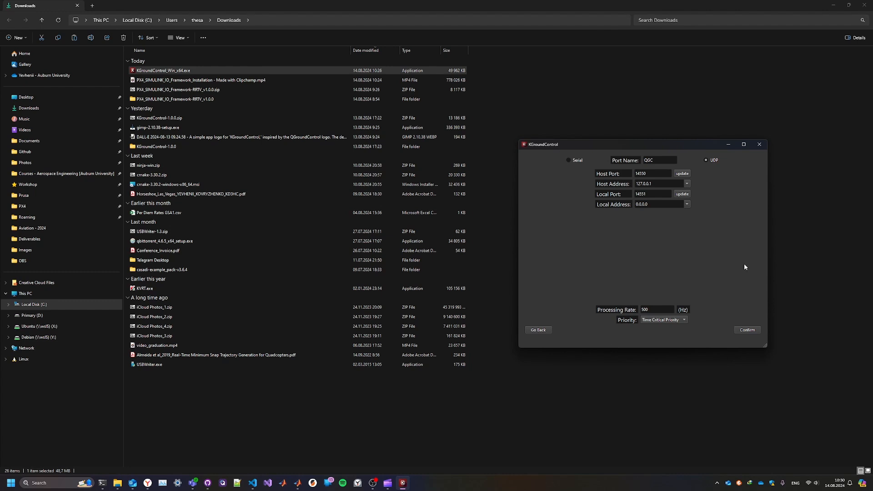
- Confirm the QGC UDP port and show its connection details before dismissing the message
{"action": "left_click", "coordinate": [747, 330]}
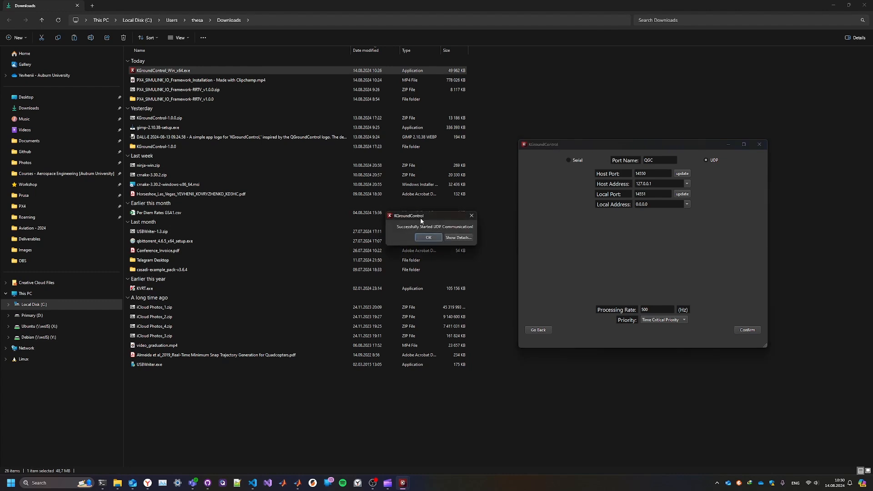
{"action": "left_click", "coordinate": [664, 220]}
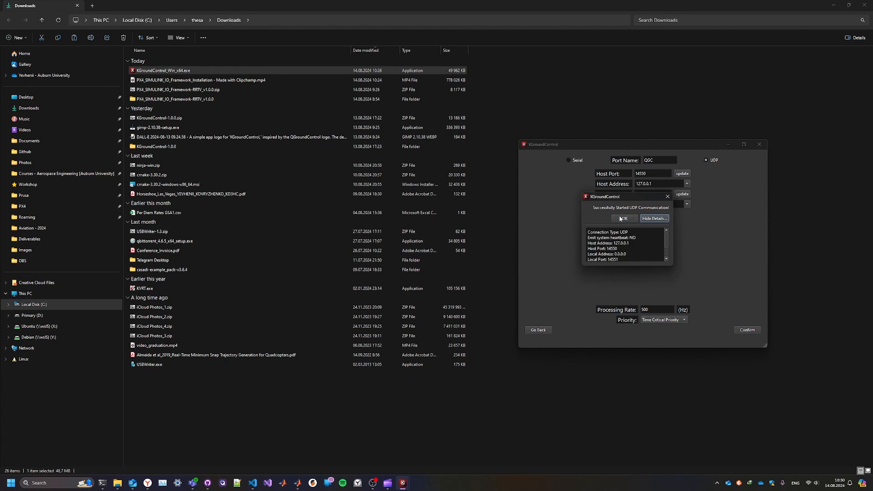
{"action": "left_click", "coordinate": [636, 218]}
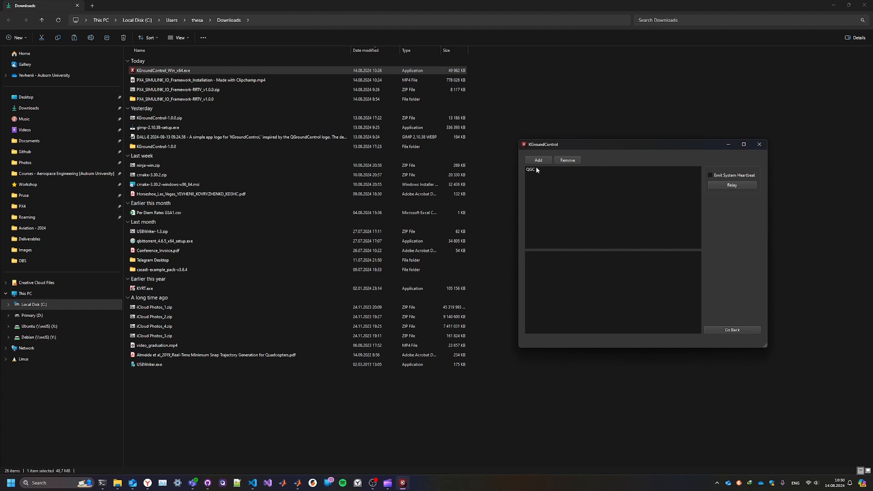
- Leave and reopen the communication panel, and select the QGC port to display its port and thread settings
{"action": "left_click", "coordinate": [716, 330]}
{"action": "left_click", "coordinate": [596, 179]}
{"action": "left_click", "coordinate": [535, 169]}
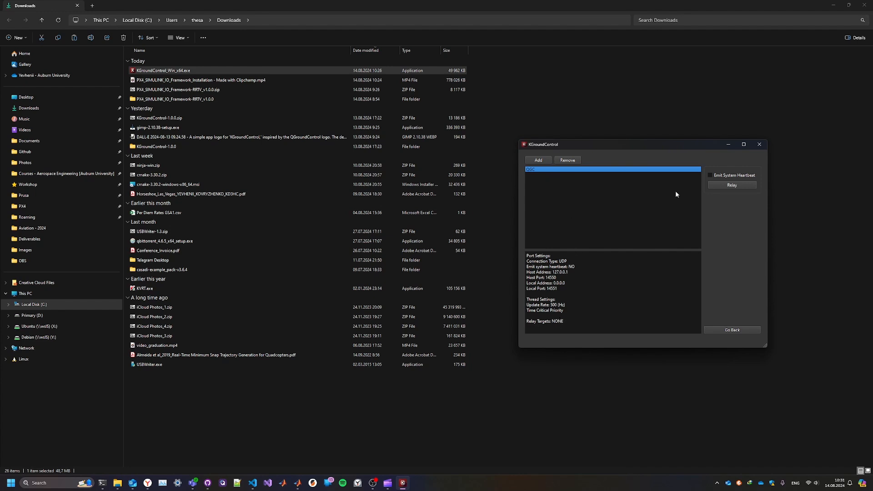
- Launch QGroundControl and open the MAVLink Inspector from its Analyze Tools
{"action": "left_click", "coordinate": [223, 483]}
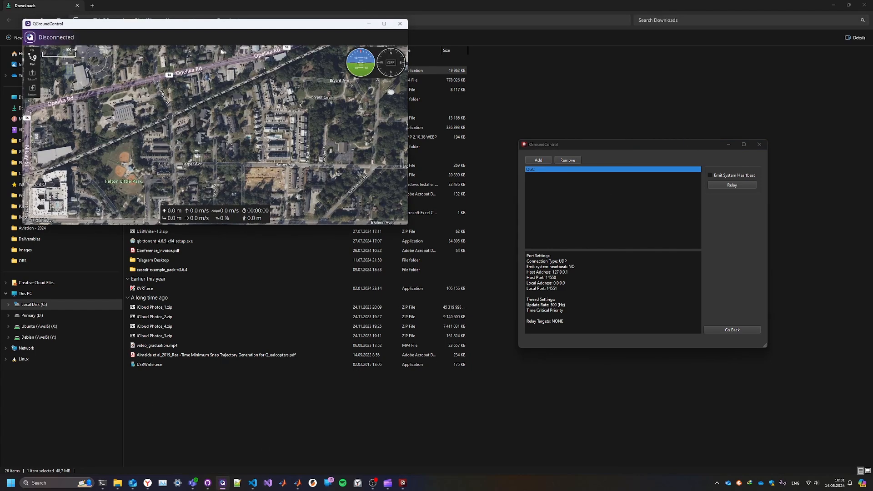
{"action": "left_click", "coordinate": [31, 38]}
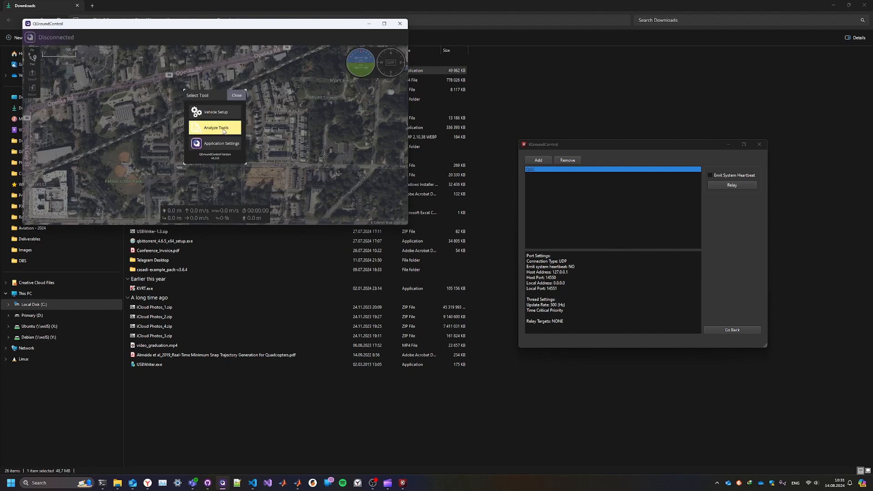
{"action": "left_click", "coordinate": [194, 127]}
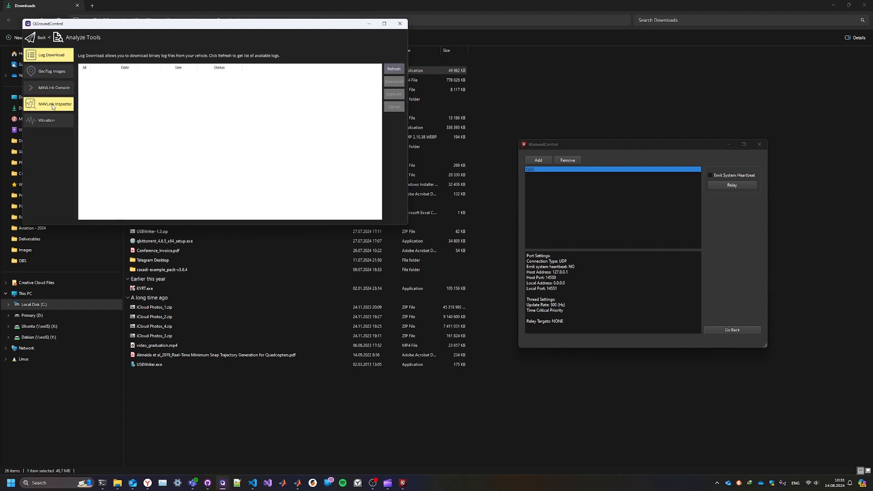
{"action": "left_click", "coordinate": [64, 101]}
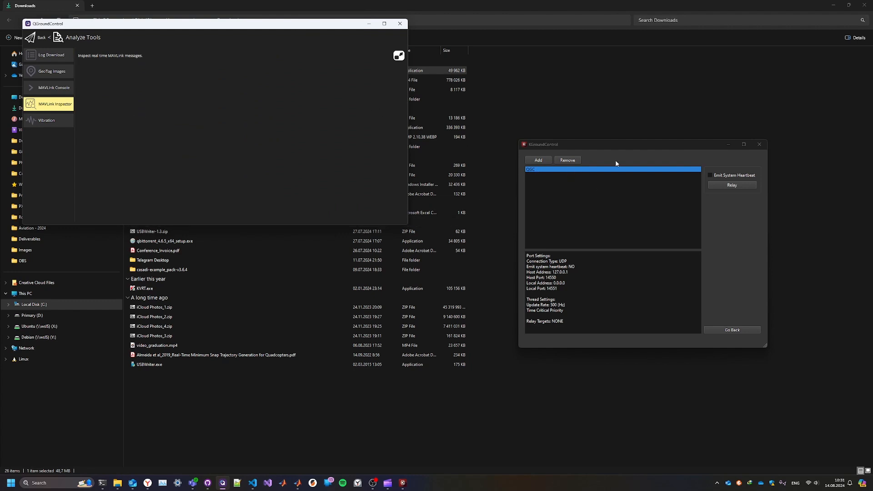
- Enable Emit System Heartbeat for the QGC port in KGroundControl and return to the main menu
{"action": "left_click_drag", "start_coordinate": [623, 146], "coordinate": [618, 154]}
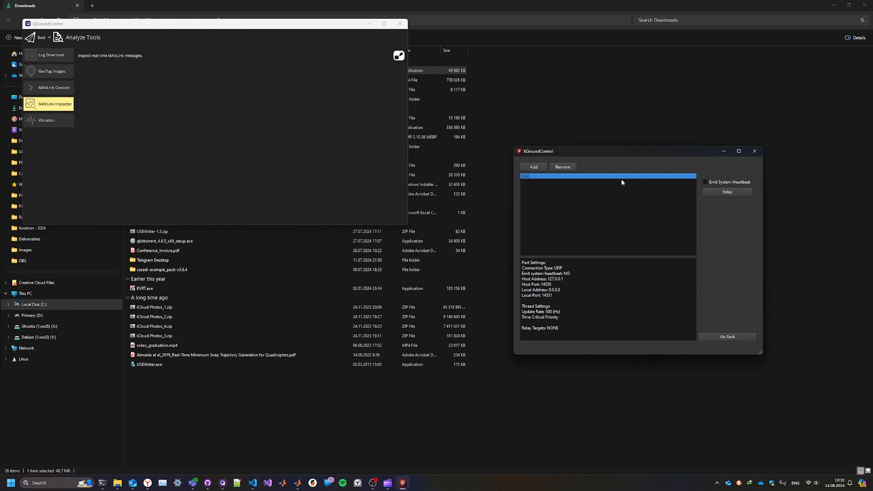
{"action": "left_click", "coordinate": [706, 182]}
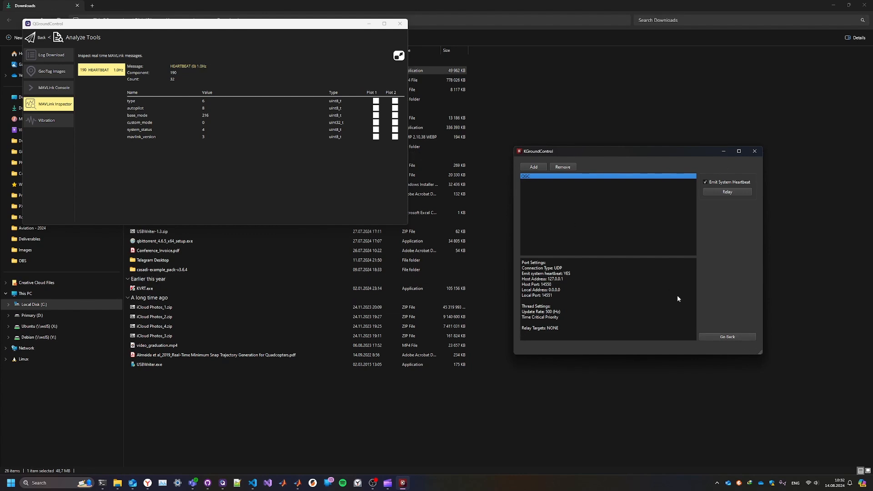
{"action": "left_click", "coordinate": [733, 338]}
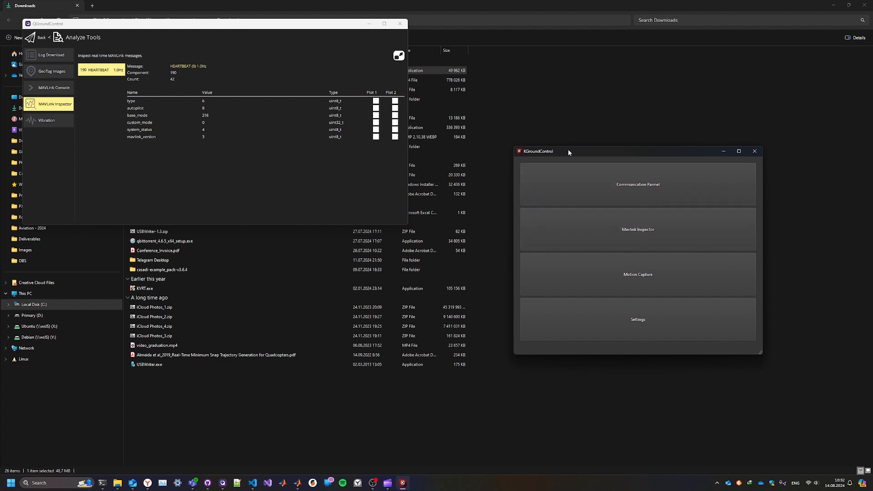
- Open KGroundControl's Mavlink Inspector beside its main window and enlarge the inspector to show the full HEARTBEAT entry
{"action": "left_click_drag", "start_coordinate": [568, 149], "coordinate": [644, 127]}
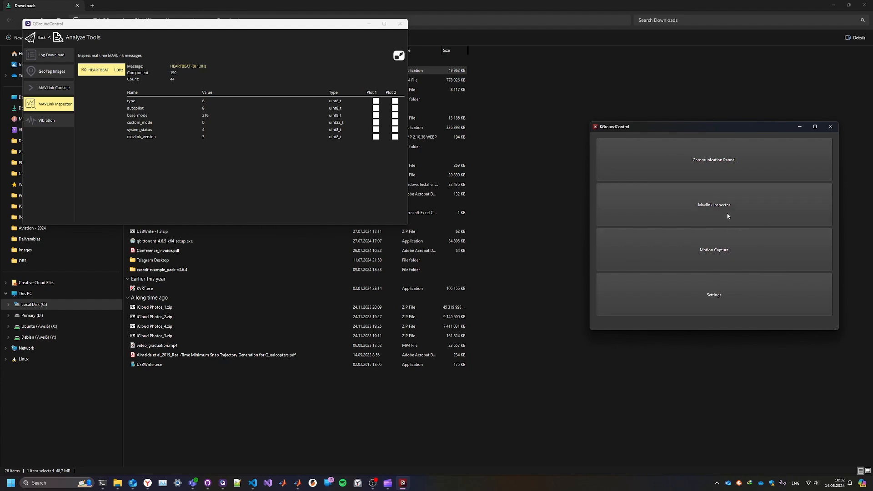
{"action": "left_click", "coordinate": [741, 205]}
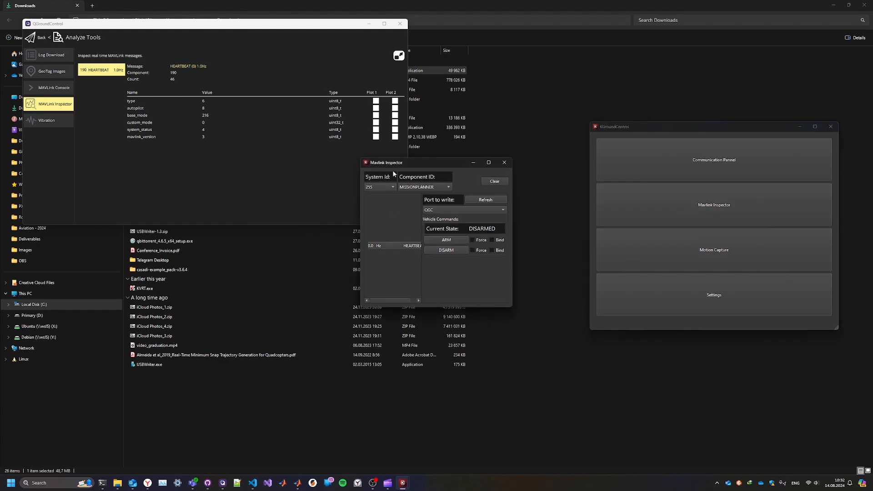
{"action": "left_click_drag", "start_coordinate": [390, 164], "coordinate": [367, 133]}
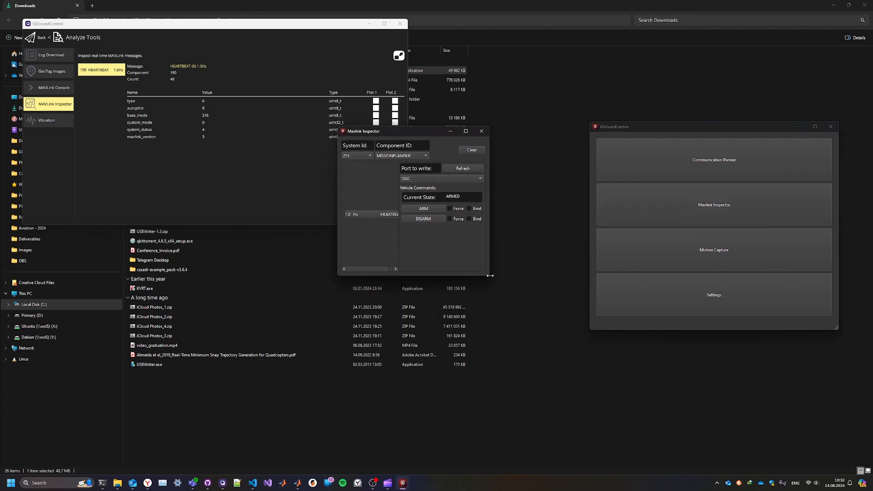
{"action": "left_click_drag", "start_coordinate": [490, 276], "coordinate": [547, 321]}
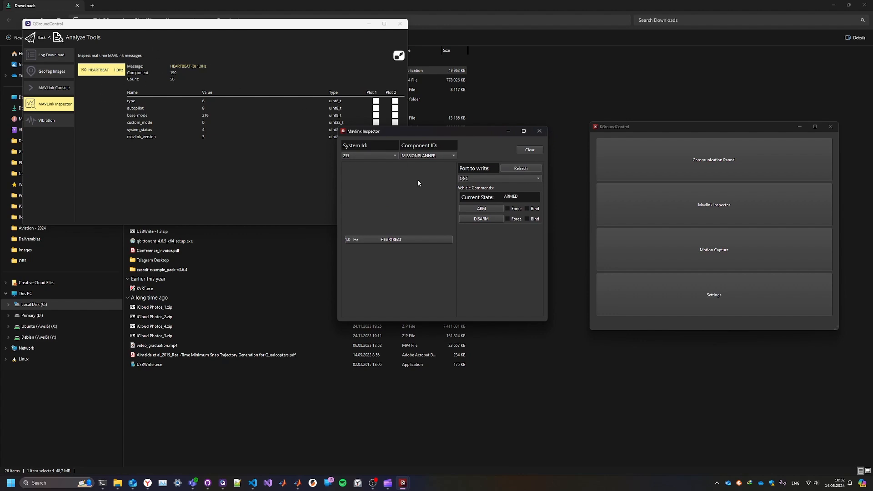
- Turn off Emit System Heartbeat for the QGC port in the communication panel and restart QGroundControl
{"action": "left_click", "coordinate": [623, 171]}
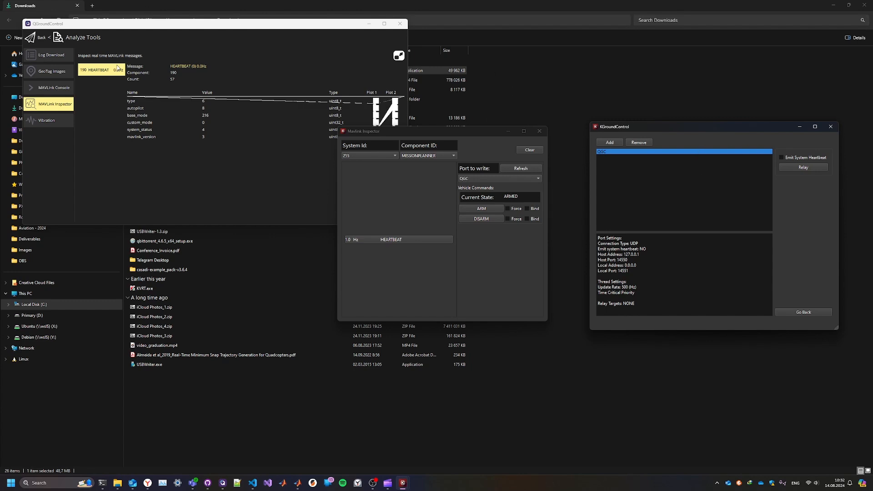
{"action": "left_click", "coordinate": [400, 23]}
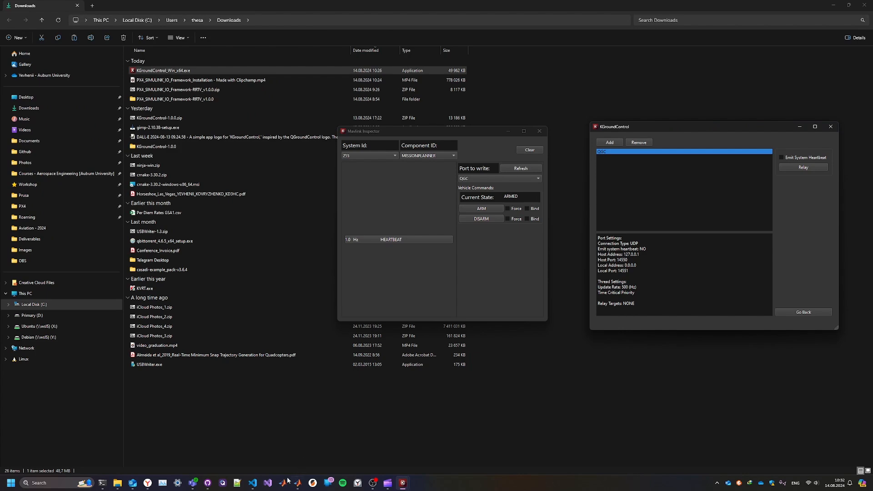
{"action": "left_click", "coordinate": [224, 483]}
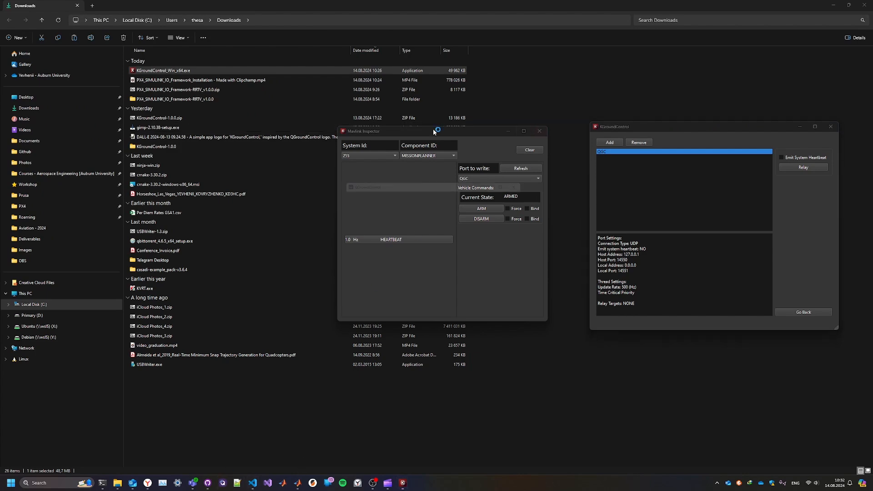
{"action": "left_click_drag", "start_coordinate": [456, 131], "coordinate": [440, 189]}
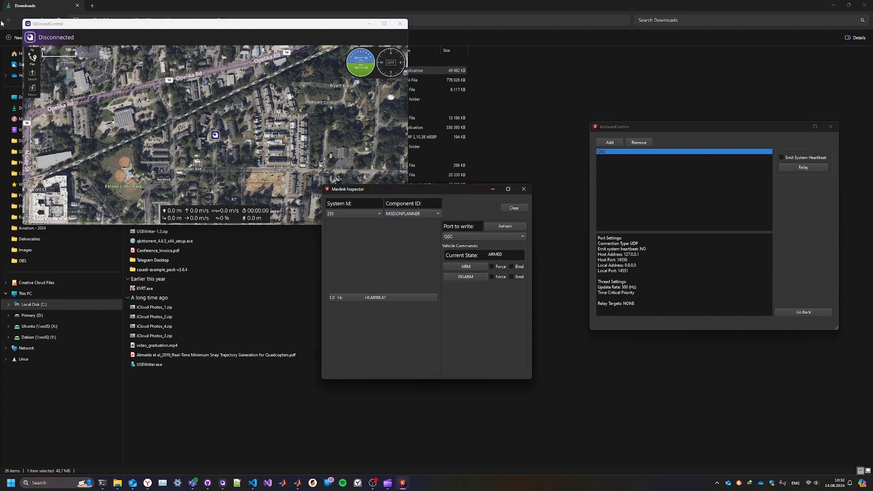
- Reopen the MAVLink Inspector from the Analyze Tools in the restarted QGroundControl
{"action": "left_click", "coordinate": [42, 39]}
{"action": "left_click", "coordinate": [200, 128]}
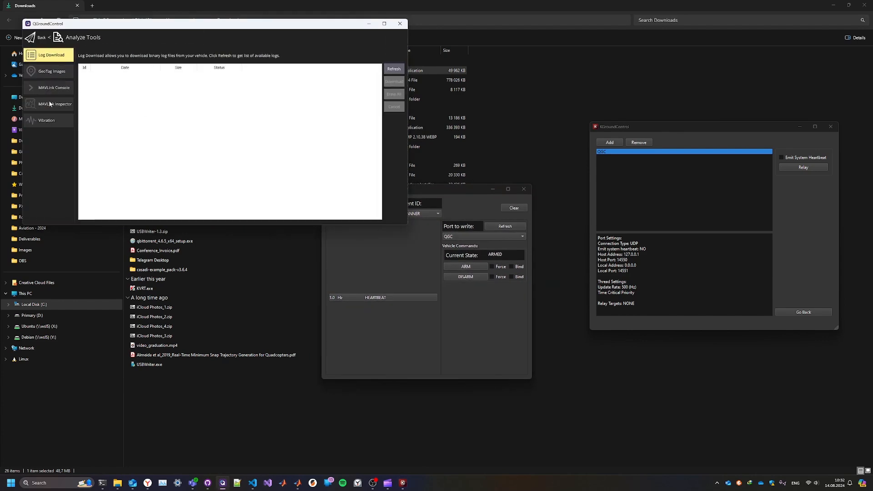
{"action": "left_click", "coordinate": [50, 109]}
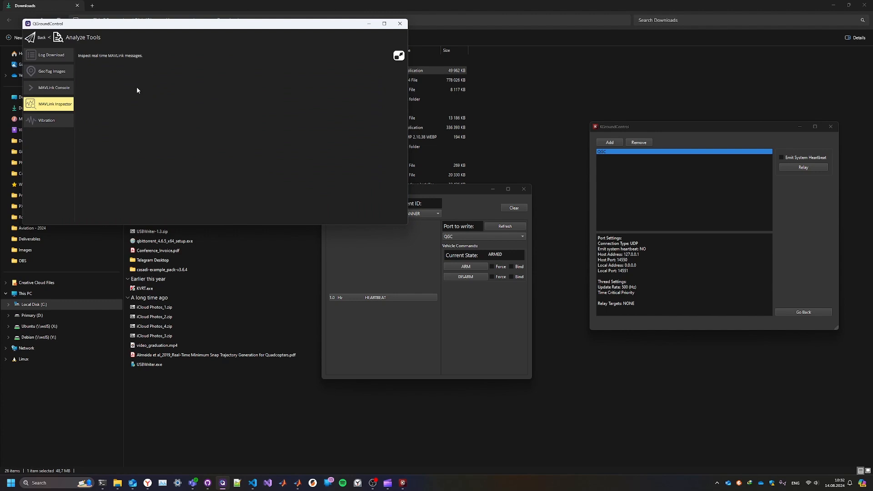
- Close KGroundControl's Mavlink Inspector, reopen it from the main menu, and place it below the QGroundControl window
{"action": "left_click", "coordinate": [667, 168]}
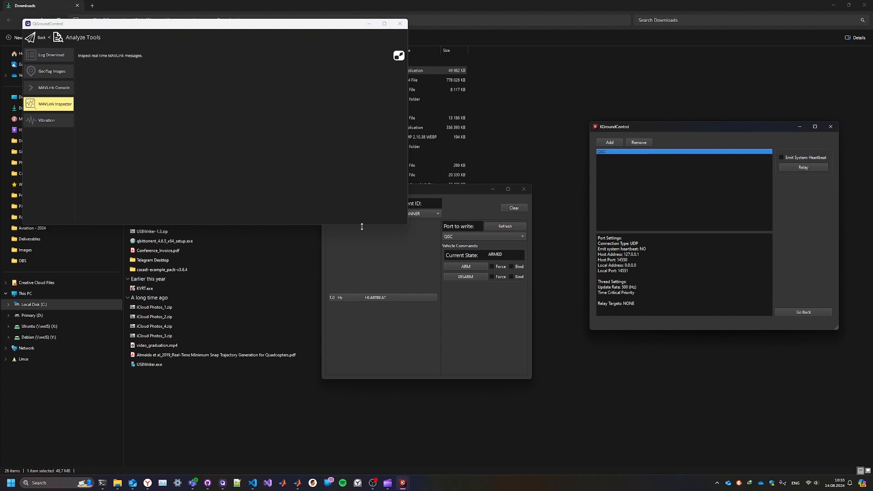
{"action": "left_click", "coordinate": [380, 281]}
{"action": "left_click", "coordinate": [524, 188]}
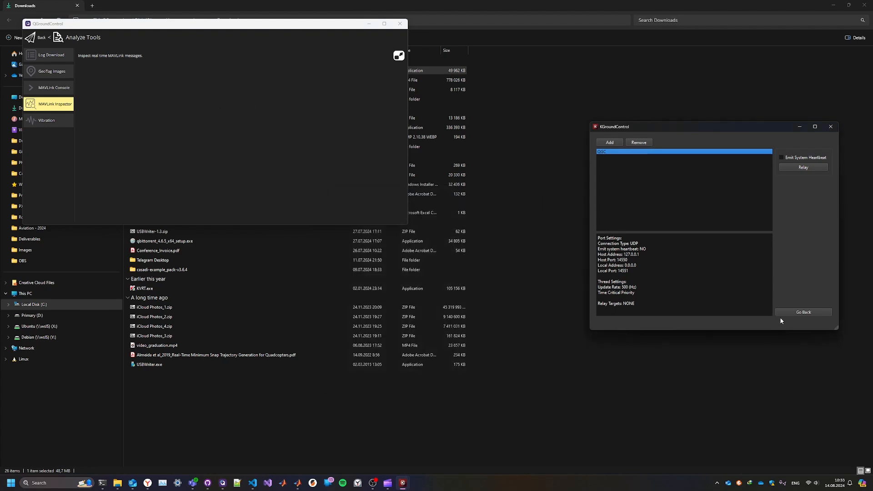
{"action": "left_click", "coordinate": [778, 314]}
{"action": "left_click", "coordinate": [608, 205]}
{"action": "left_click_drag", "start_coordinate": [398, 167], "coordinate": [375, 245]}
- Enable Emit System Heartbeat for the QGC port in the communication panel and widen the Mavlink Inspector
{"action": "left_click", "coordinate": [756, 156]}
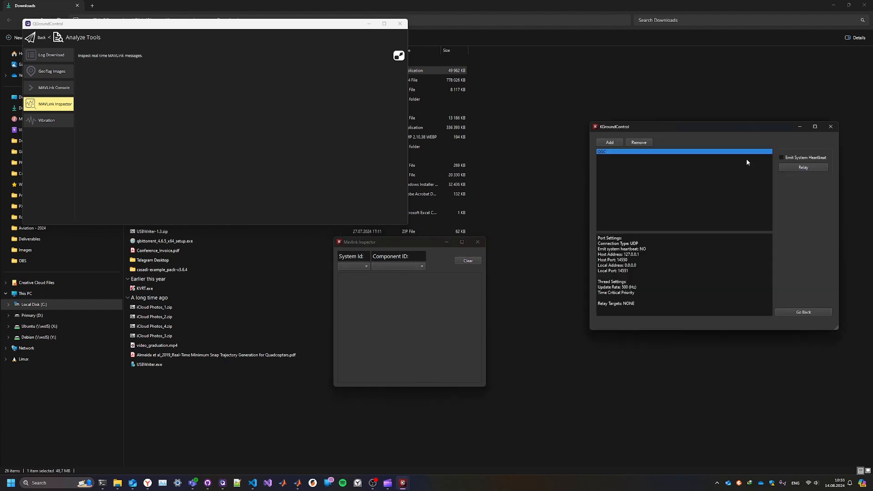
{"action": "left_click", "coordinate": [789, 159]}
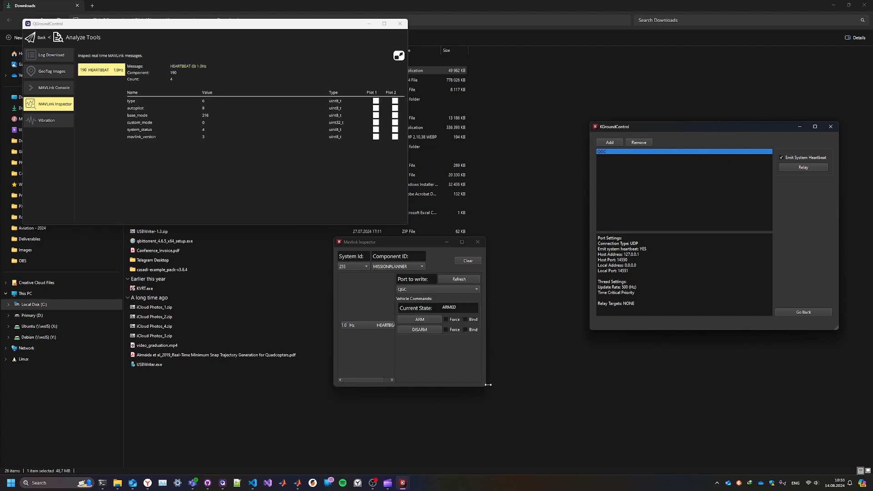
{"action": "left_click_drag", "start_coordinate": [486, 389], "coordinate": [569, 396]}
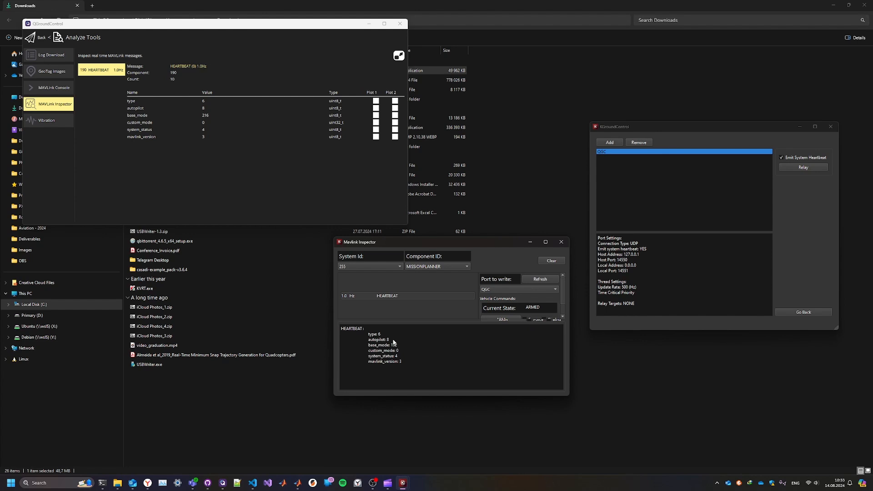
- Compare the system ID, component ID and HEARTBEAT fields in KGroundControl's inspector with those in QGroundControl, enlarging the inspector for readability
{"action": "left_click", "coordinate": [342, 267]}
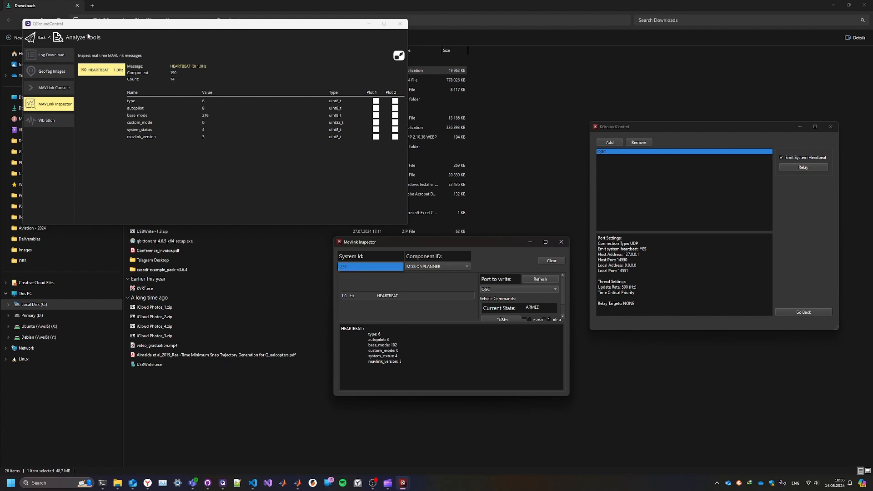
{"action": "left_click", "coordinate": [413, 268]}
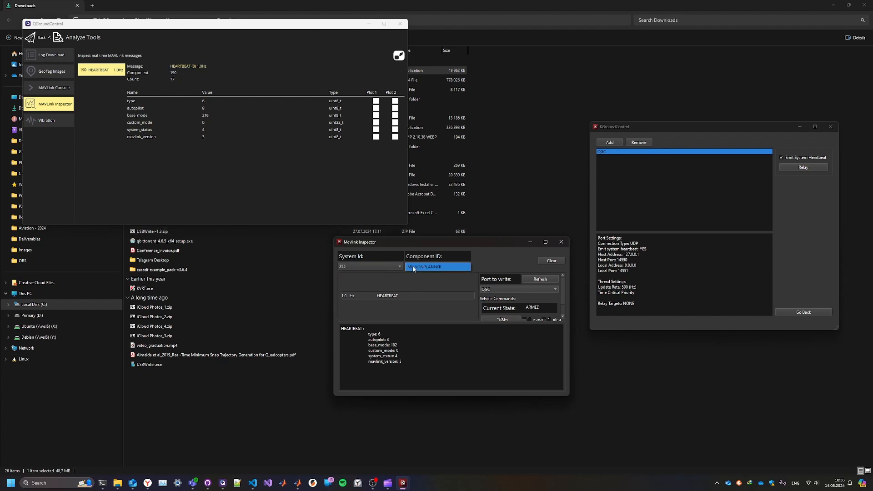
{"action": "left_click", "coordinate": [399, 286]}
{"action": "left_click", "coordinate": [203, 109]}
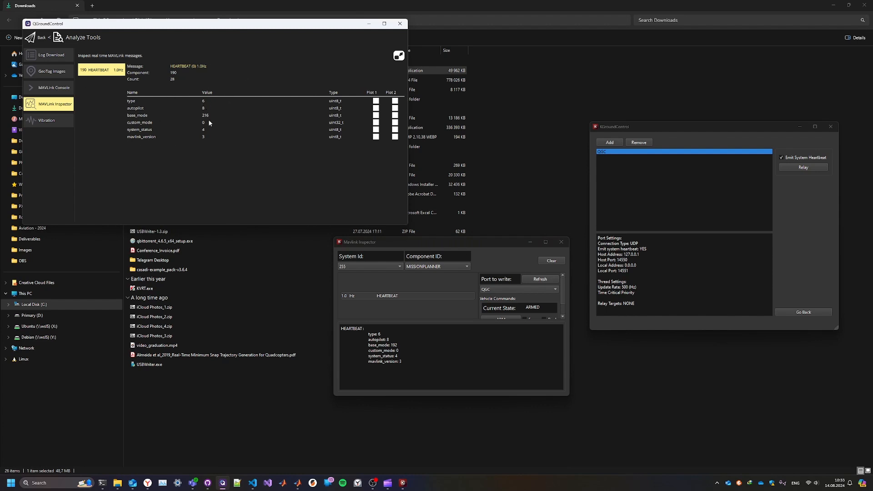
{"action": "left_click", "coordinate": [392, 342]}
{"action": "left_click_drag", "start_coordinate": [570, 397], "coordinate": [625, 440]}
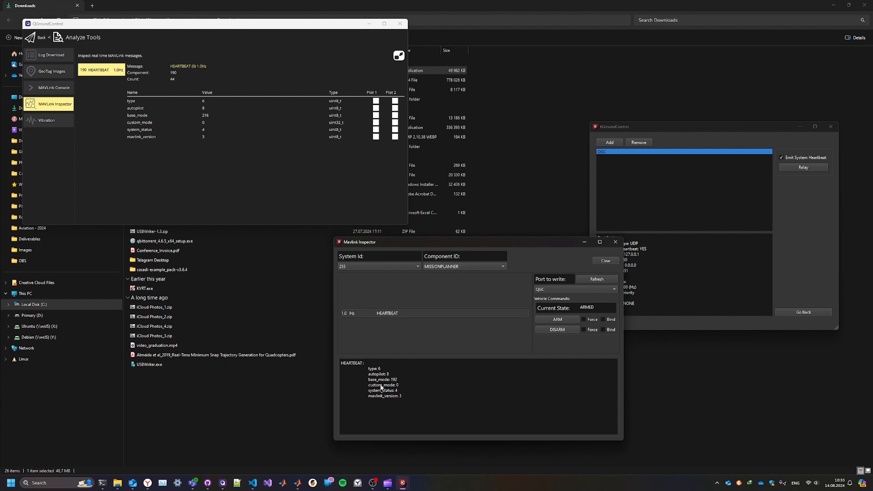
- Collapse and re-expand the HEARTBEAT entry in KGroundControl's inspector, and clear its message list
{"action": "left_click", "coordinate": [444, 311]}
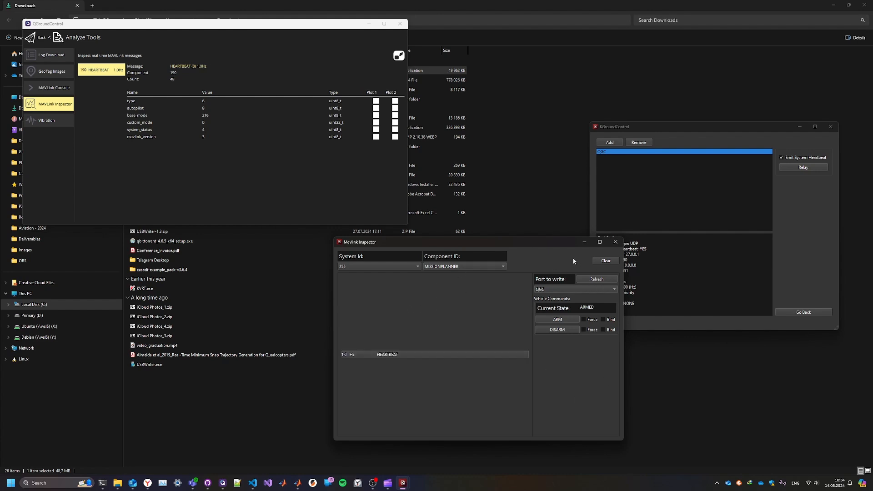
{"action": "left_click", "coordinate": [469, 354]}
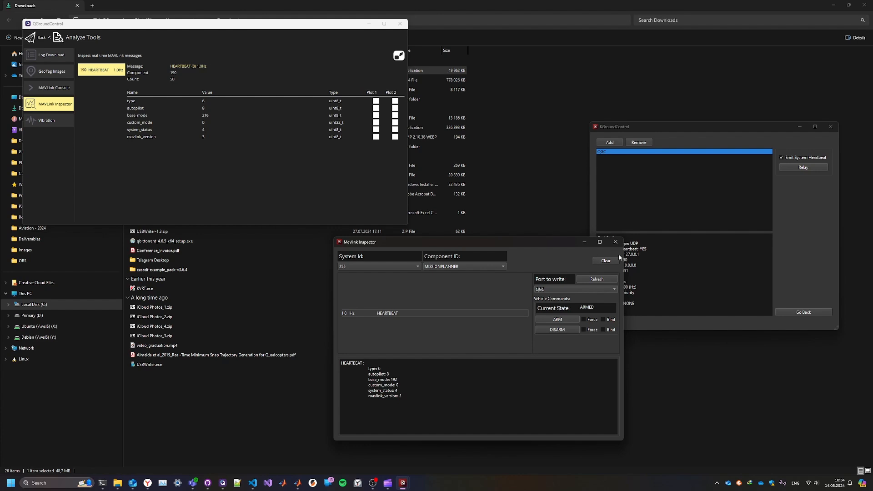
{"action": "left_click", "coordinate": [611, 261]}
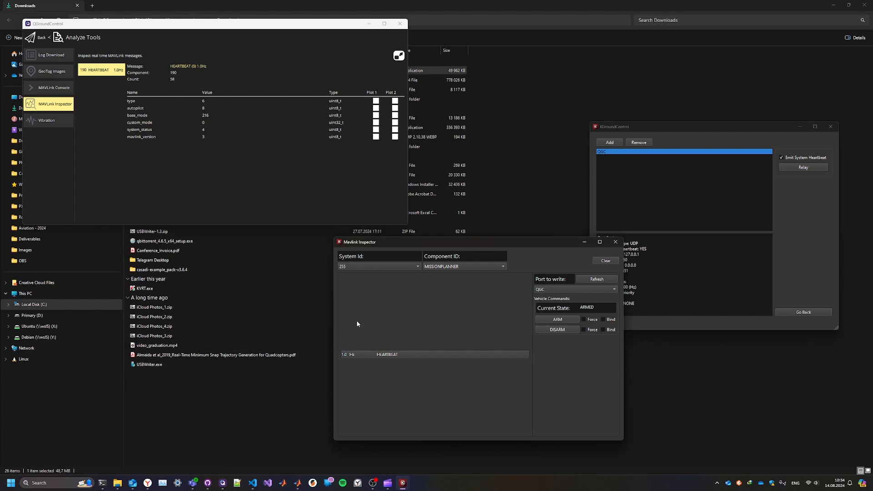
{"action": "left_click", "coordinate": [605, 262]}
{"action": "left_click", "coordinate": [605, 262]}
- Select QGC as the port to write to and send the ARM command from KGroundControl's Mavlink Inspector
{"action": "left_click", "coordinate": [547, 289]}
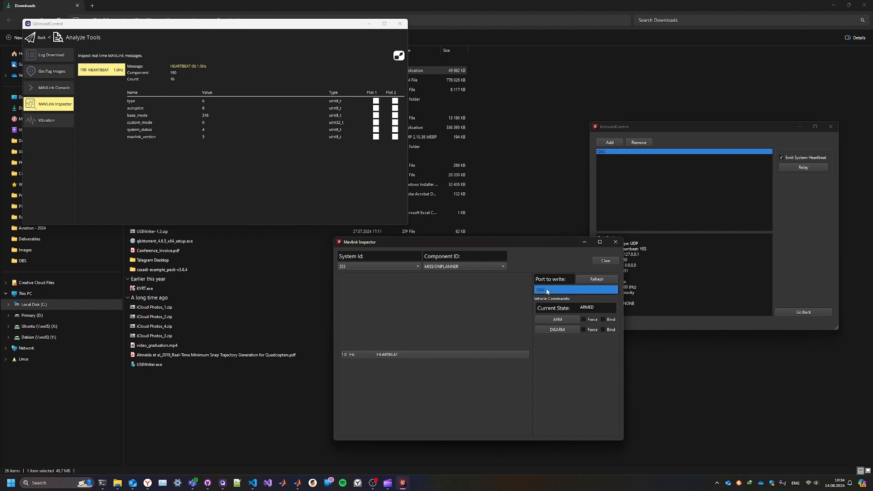
{"action": "left_click", "coordinate": [547, 290]}
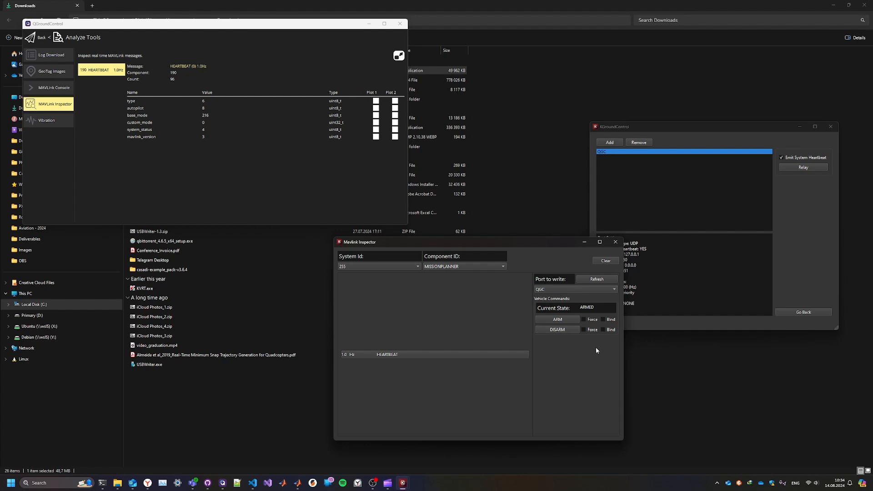
{"action": "left_click_drag", "start_coordinate": [542, 247], "coordinate": [441, 201]}
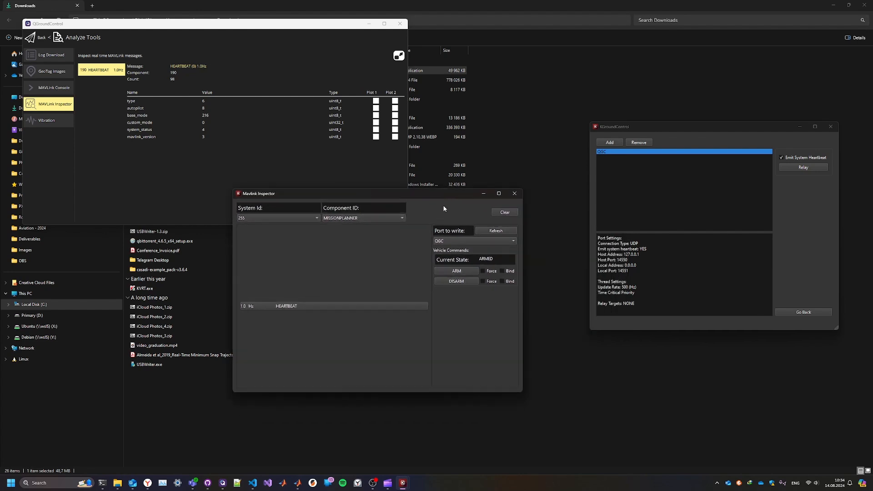
{"action": "left_click", "coordinate": [452, 272]}
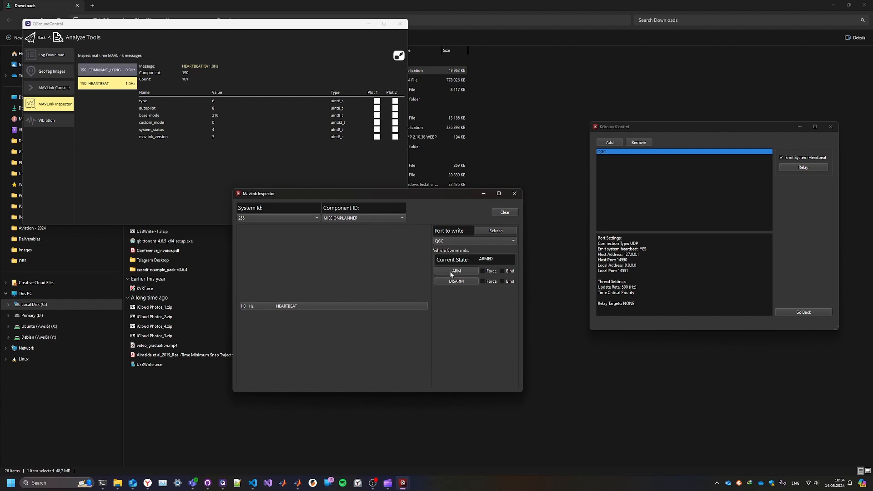
- Examine COMMAND_LONG in QGroundControl's MAVLink Inspector while sending more ARM and DISARM commands from KGroundControl
{"action": "left_click", "coordinate": [108, 70]}
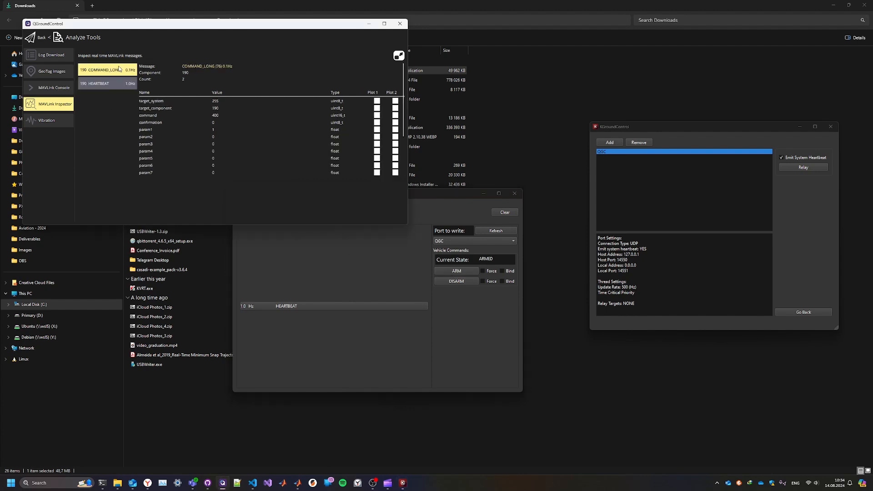
{"action": "left_click", "coordinate": [287, 272]}
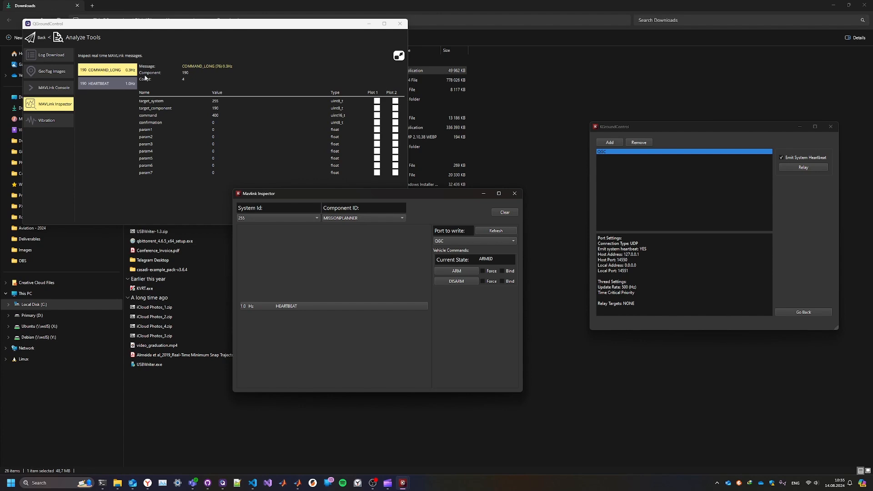
{"action": "left_click", "coordinate": [445, 271]}
- Enable Force for both ARM and DISARM in KGroundControl's inspector and send the forced ARM command
{"action": "left_click", "coordinate": [483, 271]}
{"action": "left_click", "coordinate": [483, 281]}
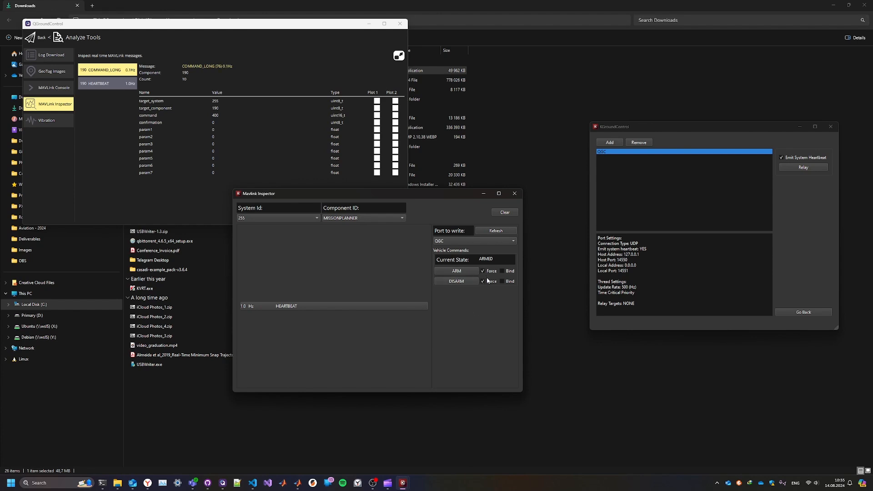
{"action": "left_click", "coordinate": [448, 271]}
- Widen KGroundControl's Mavlink Inspector slightly and bind the DISARM command to the Return key
{"action": "left_click_drag", "start_coordinate": [523, 259], "coordinate": [547, 259]}
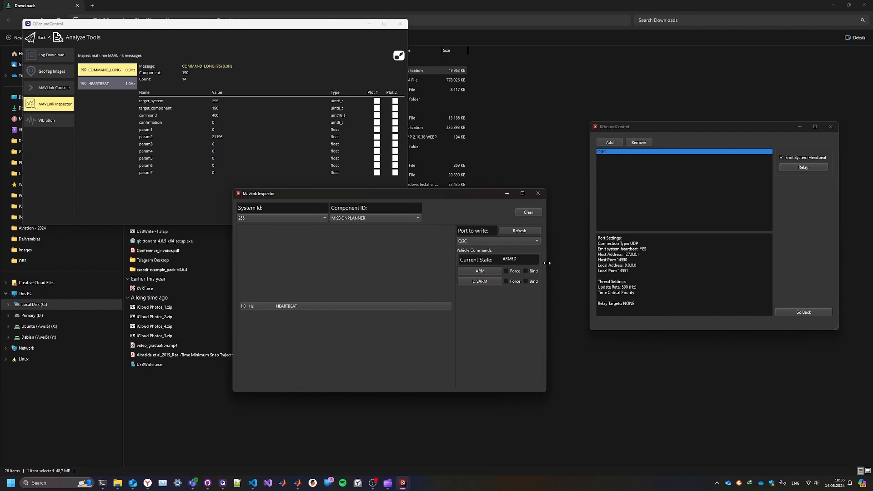
{"action": "left_click", "coordinate": [526, 281]}
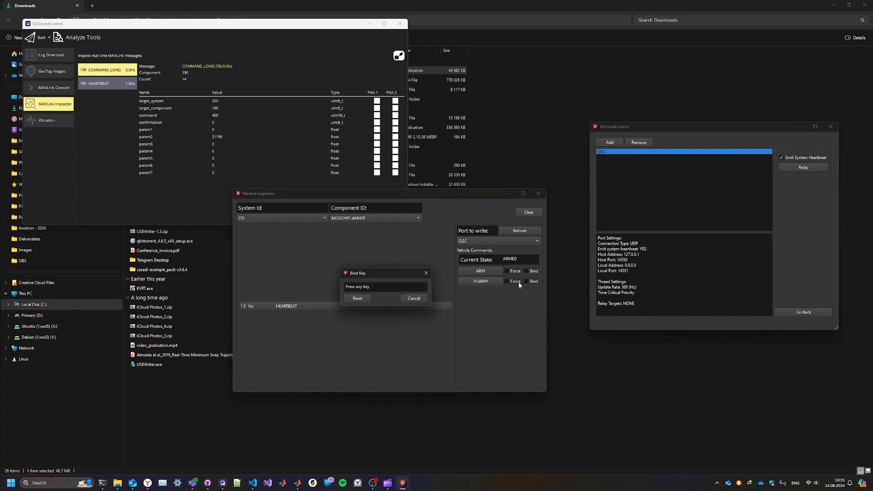
{"action": "left_click_drag", "start_coordinate": [359, 277], "coordinate": [598, 271]}
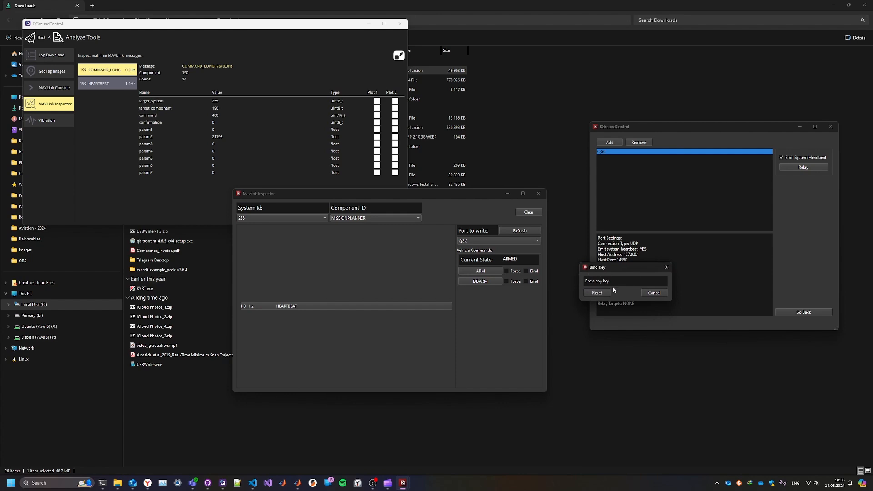
{"action": "left_click_drag", "start_coordinate": [614, 267], "coordinate": [528, 271]}
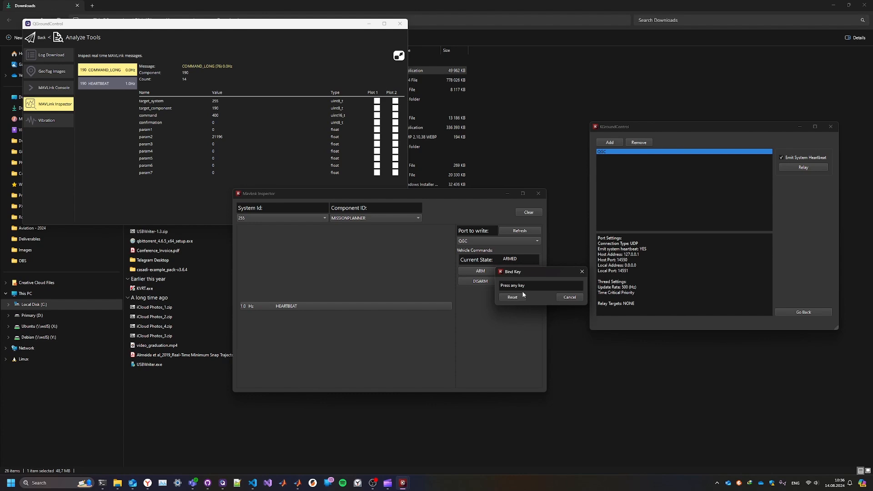
{"action": "key", "text": "Return"}
{"action": "left_click", "coordinate": [543, 297]}
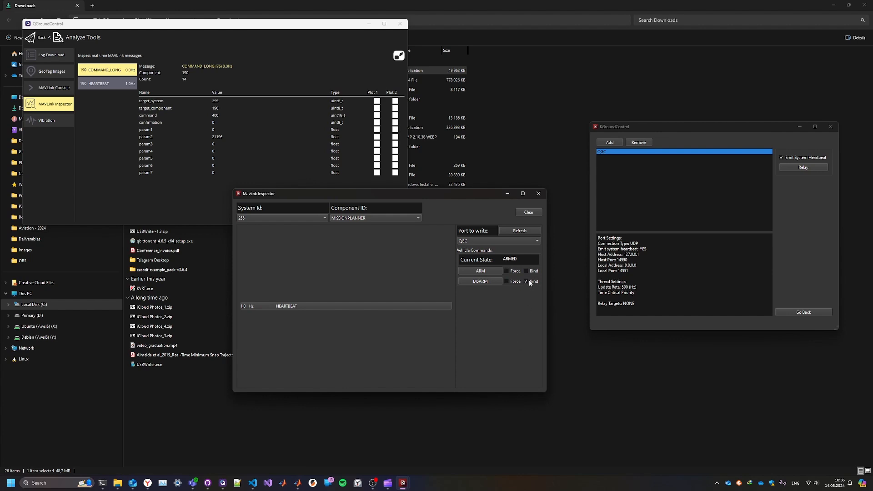
- Display COMMAND_LONG in QGroundControl's MAVLink Inspector and test the DISARM key binding with KGroundControl's inspector moved clear of it
{"action": "left_click", "coordinate": [49, 104]}
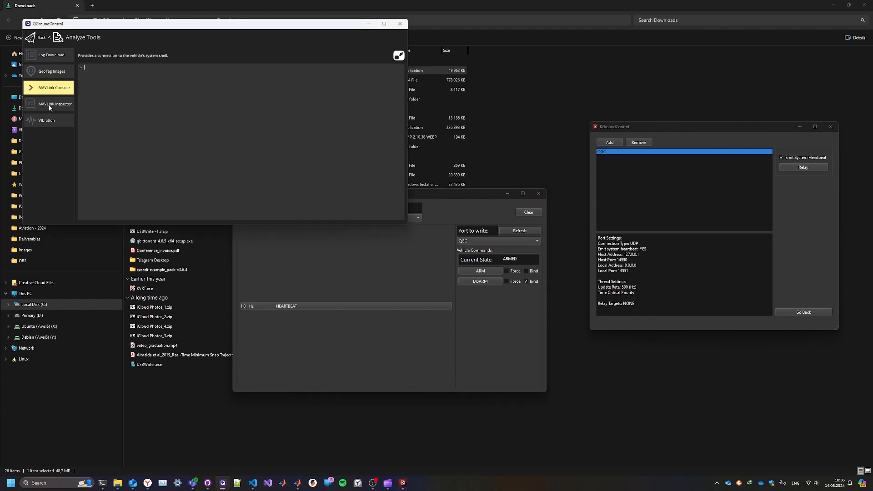
{"action": "left_click", "coordinate": [468, 357]}
{"action": "left_click_drag", "start_coordinate": [416, 192], "coordinate": [636, 113]}
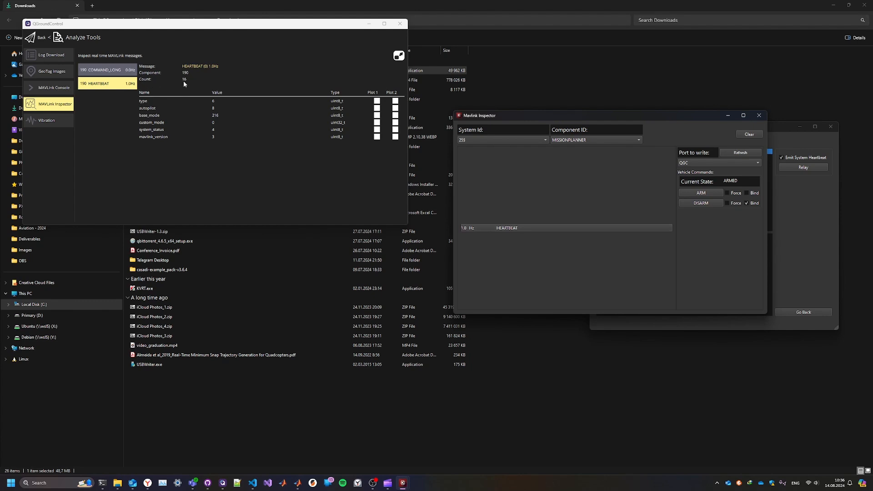
{"action": "left_click", "coordinate": [96, 72]}
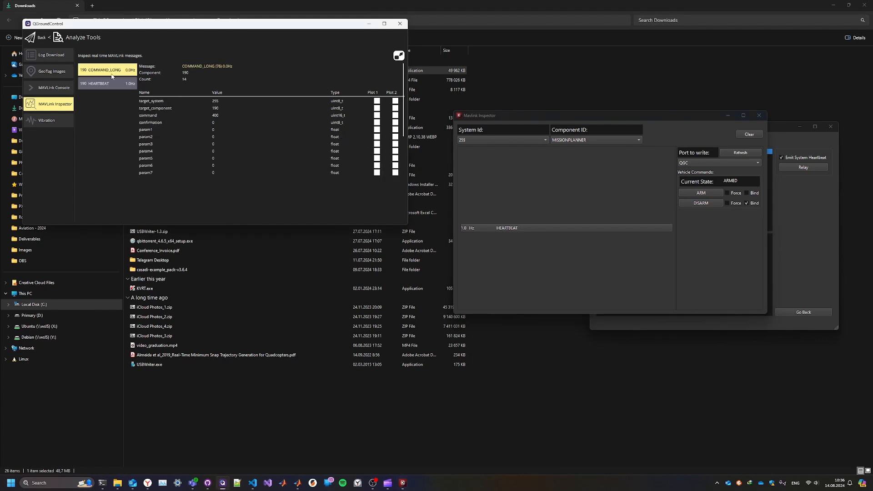
{"action": "left_click", "coordinate": [509, 289]}
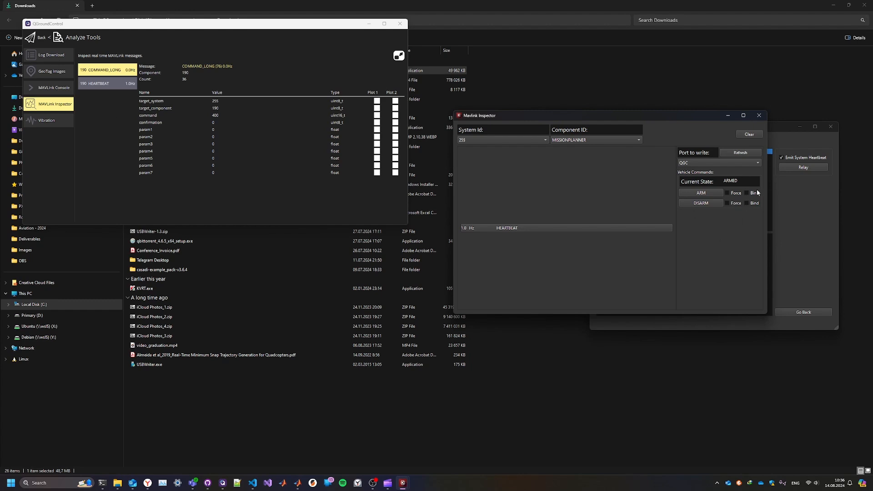
- Move KGroundControl's Mavlink Inspector back beside its main window and bind DISARM to the Return key again
{"action": "left_click_drag", "start_coordinate": [636, 121], "coordinate": [462, 135]}
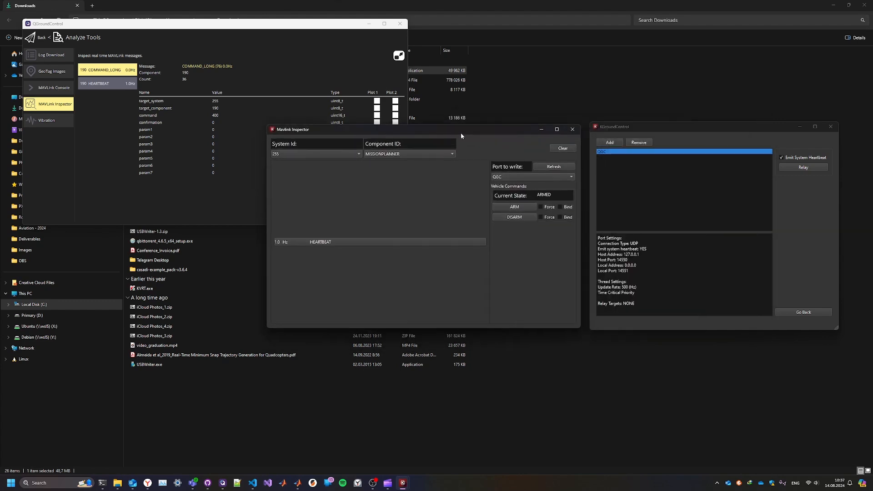
{"action": "left_click", "coordinate": [643, 128]}
{"action": "left_click", "coordinate": [560, 217]}
{"action": "key", "text": "Return"}
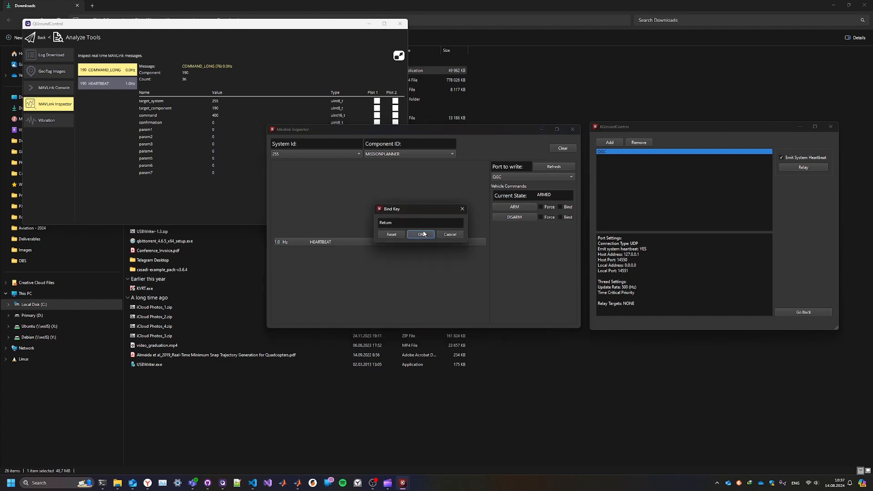
{"action": "left_click", "coordinate": [426, 235]}
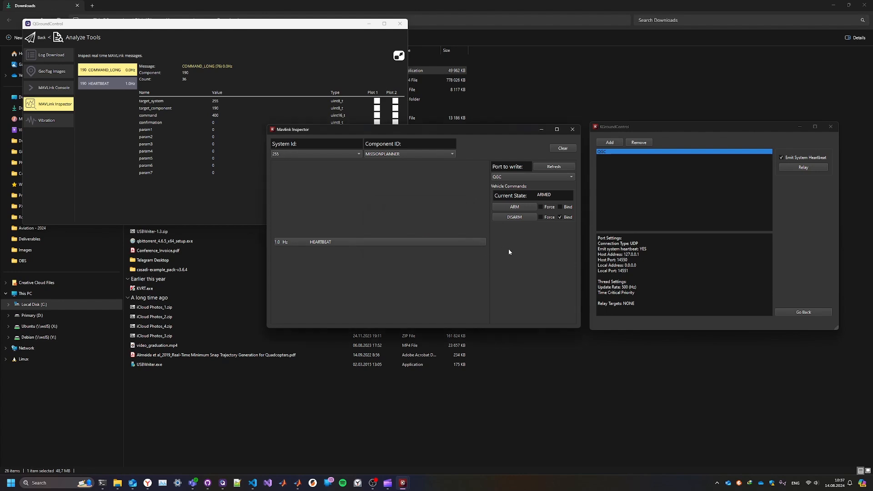
- Reload QGroundControl's MAVLink Inspector and move KGroundControl's main window clear of the other windows
{"action": "left_click", "coordinate": [217, 82]}
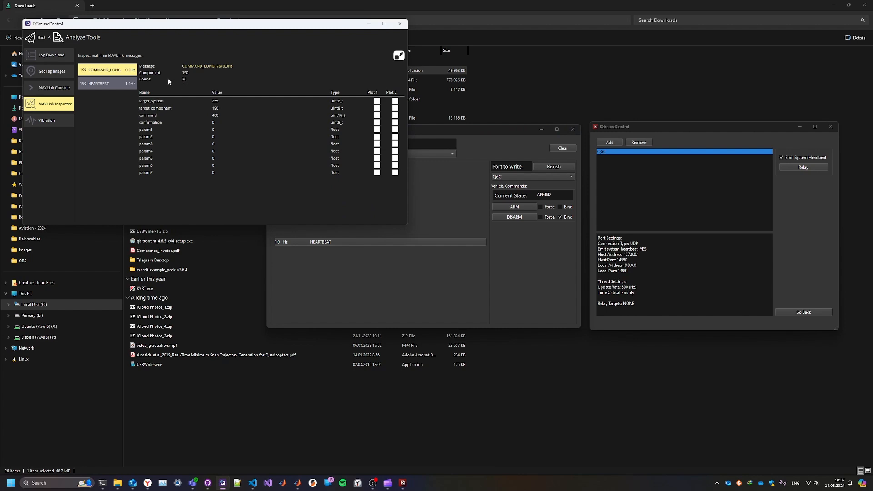
{"action": "left_click", "coordinate": [42, 119]}
{"action": "left_click", "coordinate": [63, 102]}
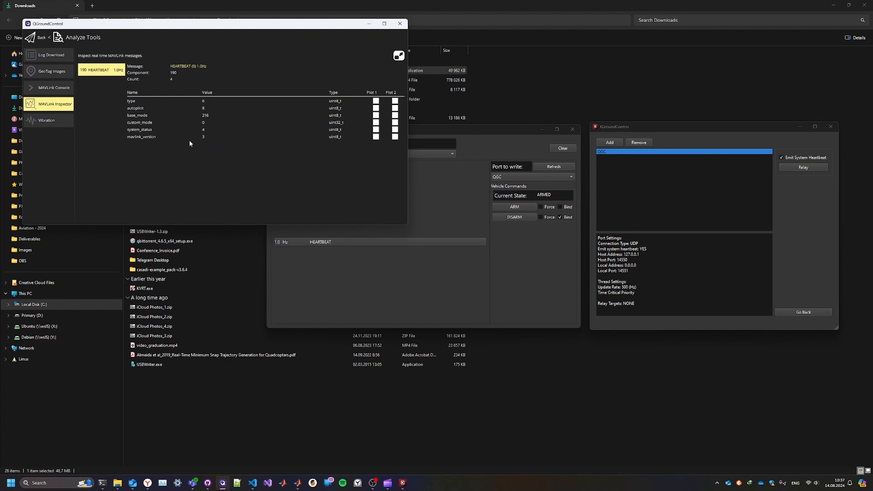
{"action": "left_click_drag", "start_coordinate": [631, 125], "coordinate": [310, 123]}
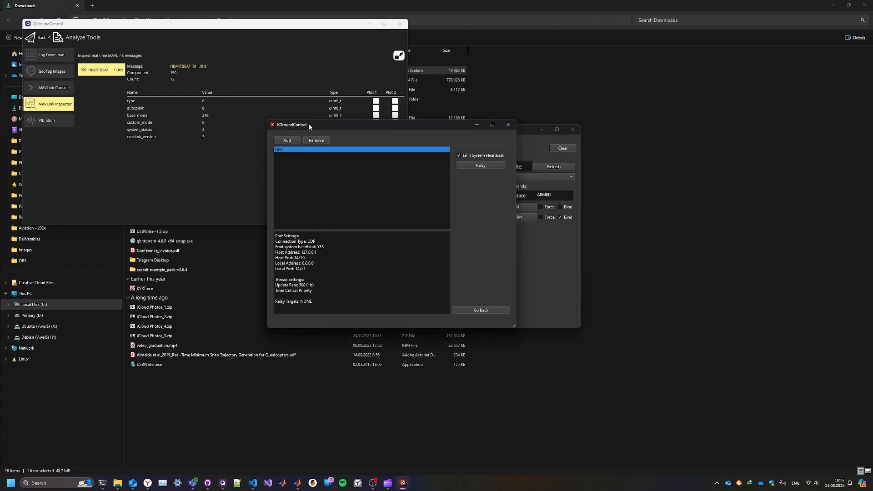
{"action": "left_click_drag", "start_coordinate": [309, 123], "coordinate": [669, 122]}
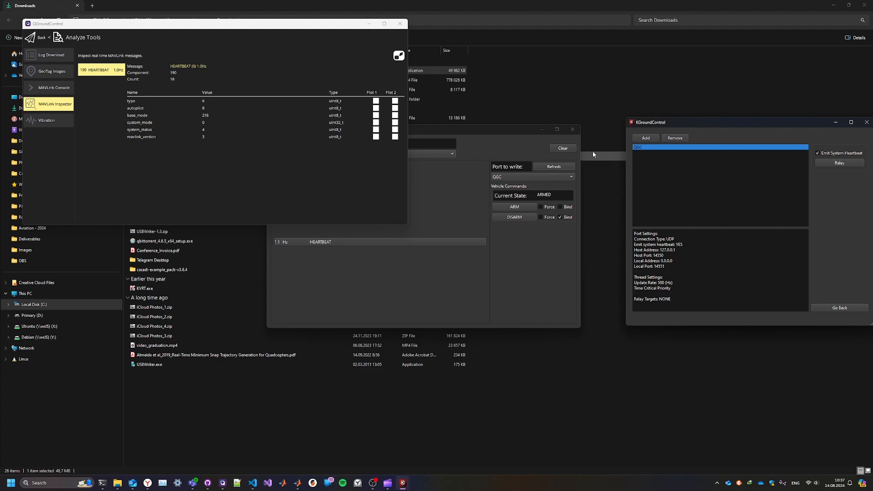
- Move KGroundControl's Mavlink Inspector clear of the QGroundControl window and close it
{"action": "left_click_drag", "start_coordinate": [505, 132], "coordinate": [613, 135]}
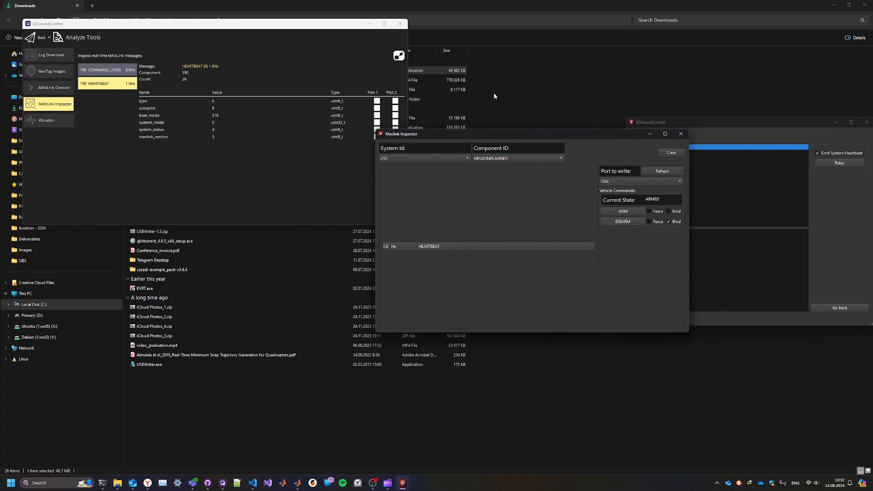
{"action": "mouse_move", "coordinate": [569, 132]}
{"action": "left_mouse_down"}
{"action": "mouse_move", "coordinate": [594, 97]}
{"action": "mouse_move", "coordinate": [515, 121]}
{"action": "mouse_move", "coordinate": [552, 201]}
{"action": "mouse_move", "coordinate": [605, 126]}
{"action": "mouse_move", "coordinate": [553, 128]}
{"action": "mouse_move", "coordinate": [561, 170]}
{"action": "mouse_move", "coordinate": [602, 111]}
{"action": "mouse_move", "coordinate": [561, 128]}
{"action": "mouse_move", "coordinate": [572, 125]}
{"action": "left_mouse_up"}
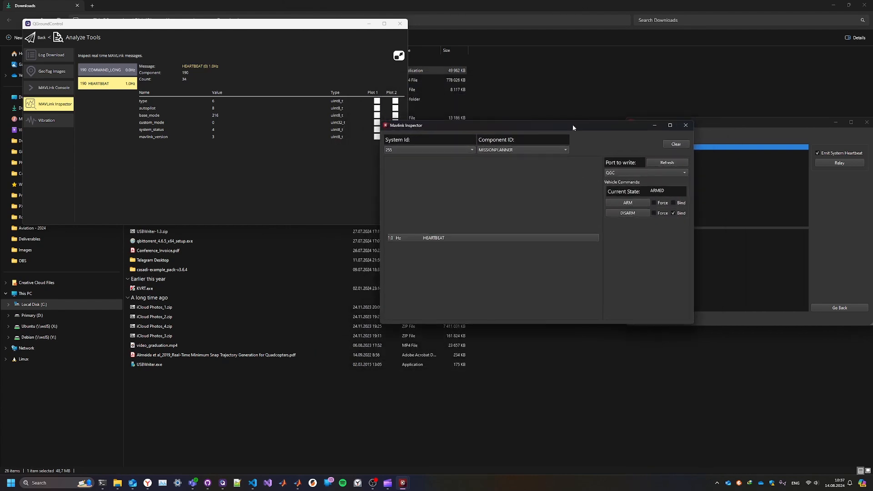
{"action": "left_click", "coordinate": [689, 124]}
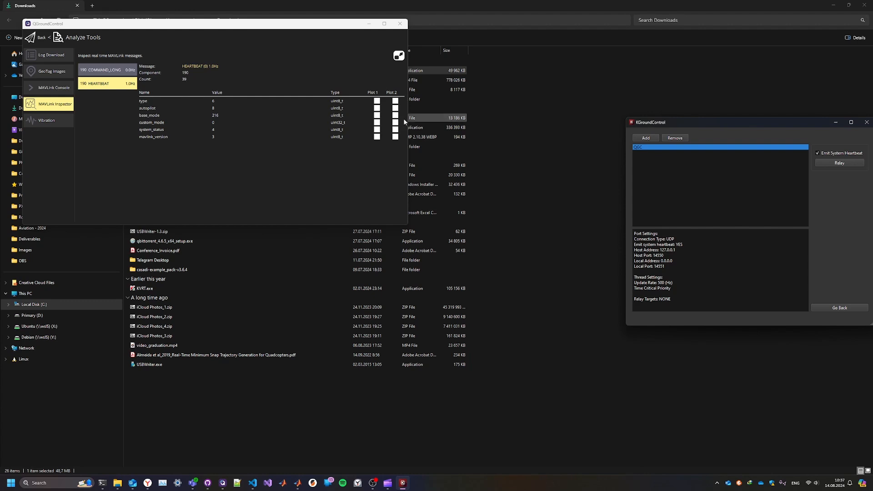
{"action": "left_click", "coordinate": [666, 123]}
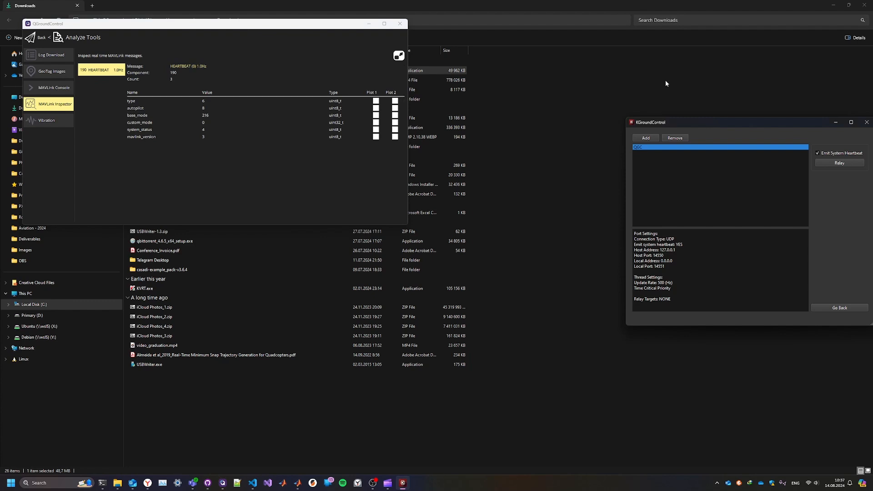
- Return KGroundControl to its main menu near QGroundControl and open the Motion Capture Manager beside it
{"action": "left_click", "coordinate": [846, 308]}
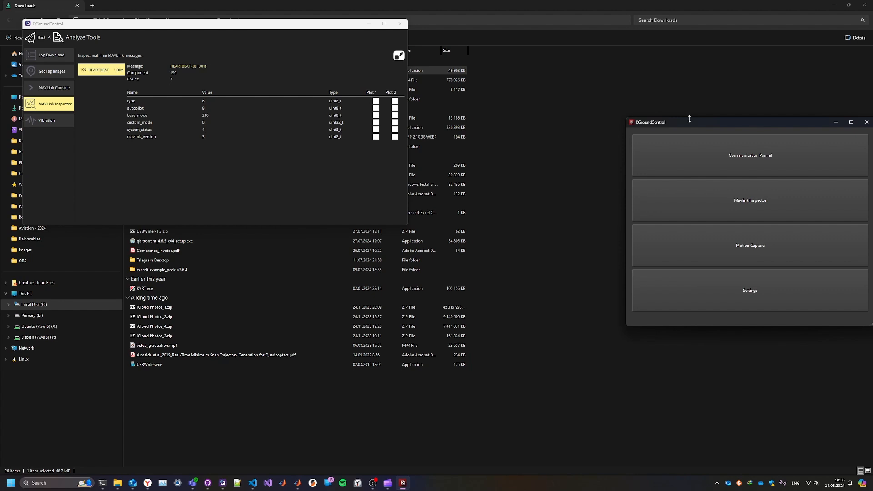
{"action": "left_click_drag", "start_coordinate": [692, 124], "coordinate": [559, 89]}
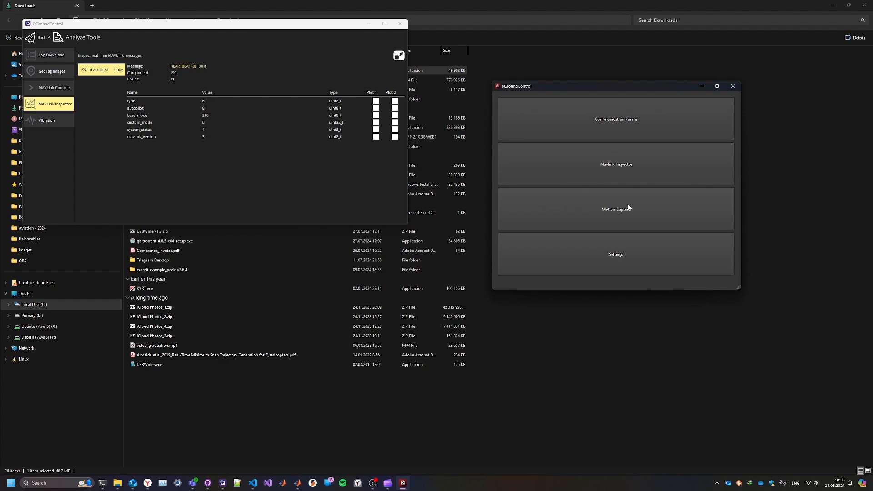
{"action": "left_click", "coordinate": [569, 219]}
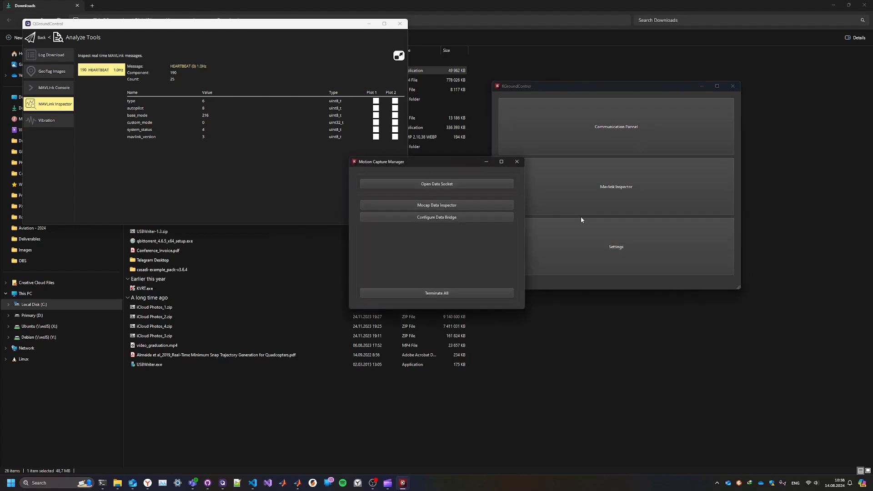
{"action": "left_click_drag", "start_coordinate": [418, 170], "coordinate": [338, 168]}
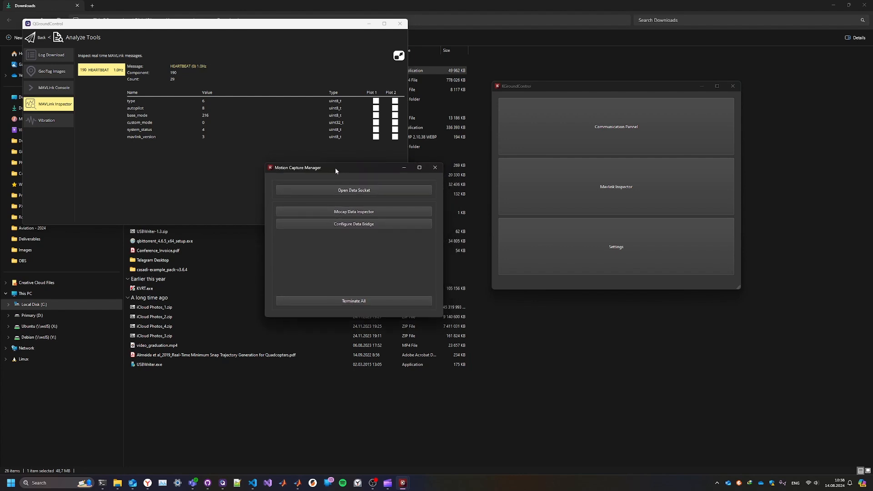
{"action": "left_click_drag", "start_coordinate": [335, 168], "coordinate": [328, 173]}
- Open an IPv4 motion capture data socket with multicast group 239.255.42.99, host address 127.0.0.1 and local port 1511
{"action": "left_click", "coordinate": [338, 194]}
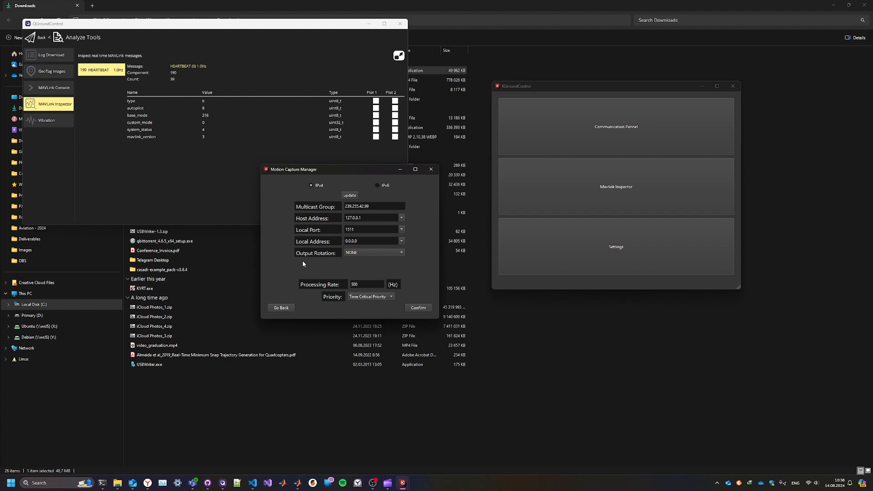
{"action": "left_click", "coordinate": [277, 309]}
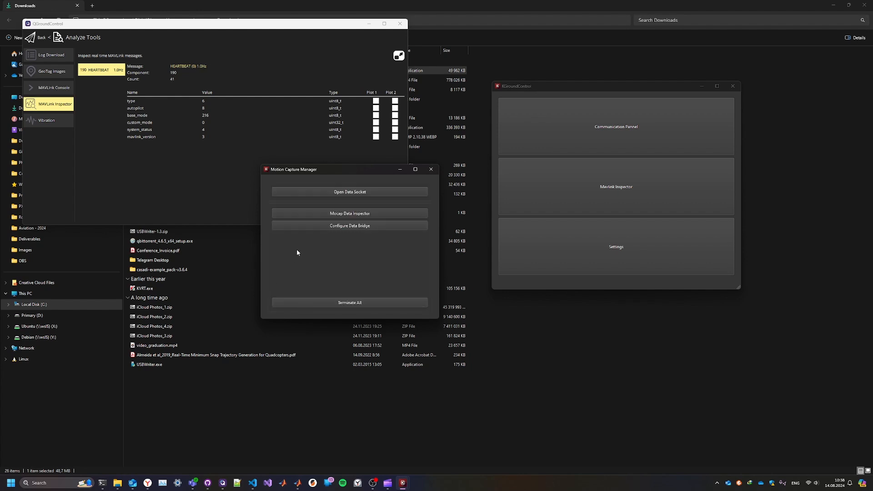
{"action": "left_click", "coordinate": [340, 193]}
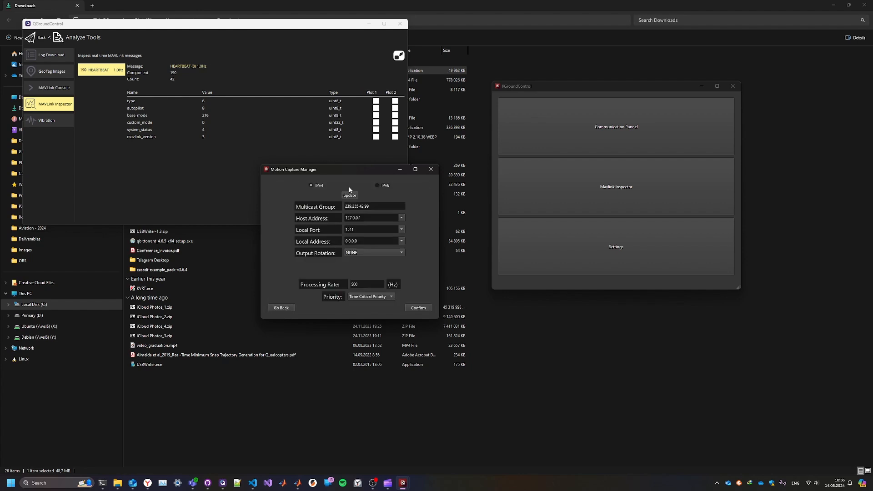
{"action": "left_click", "coordinate": [418, 308]}
{"action": "left_click", "coordinate": [467, 237]}
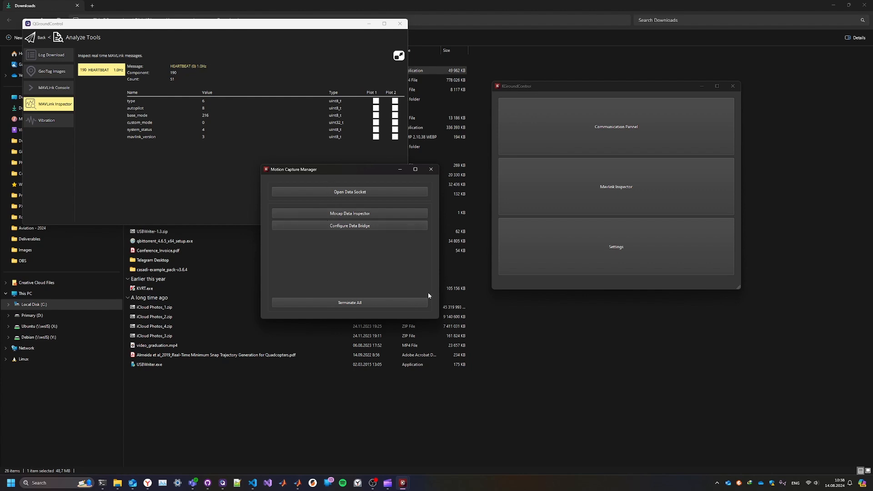
- View the Mocap Data Inspector and open the data bridge configuration in a widened window below KGroundControl's main menu
{"action": "left_click", "coordinate": [365, 216]}
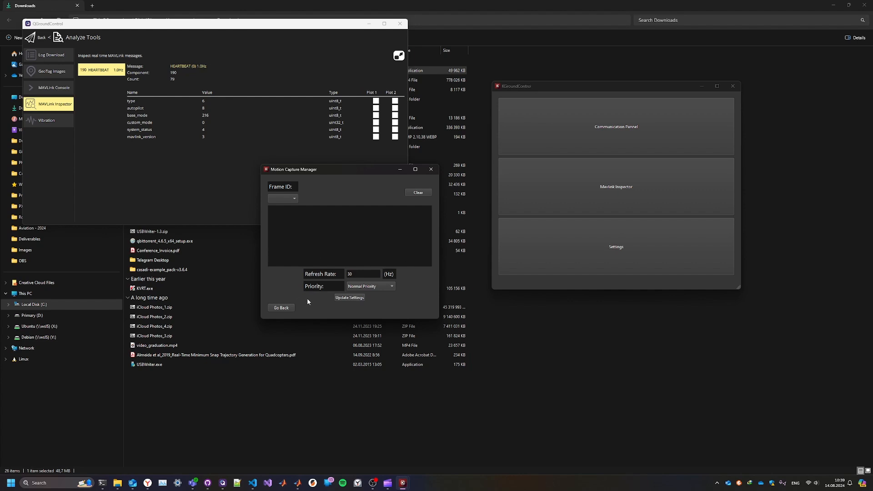
{"action": "left_click", "coordinate": [282, 308]}
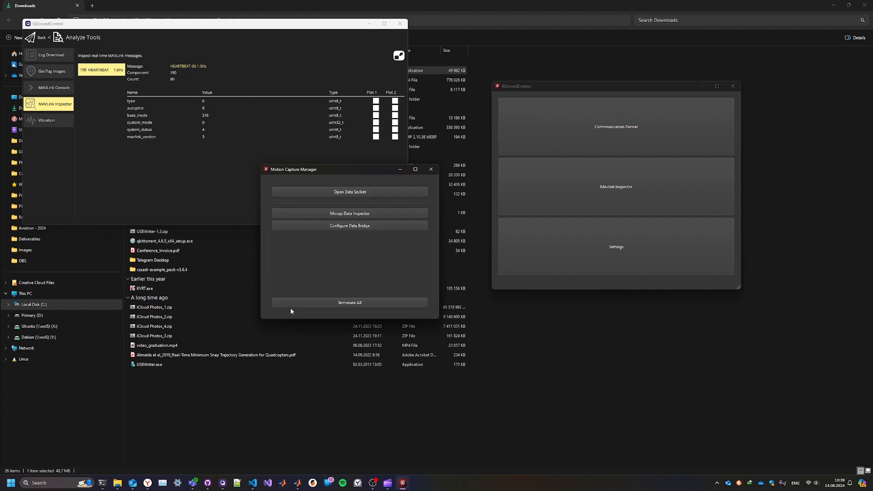
{"action": "left_click", "coordinate": [345, 226]}
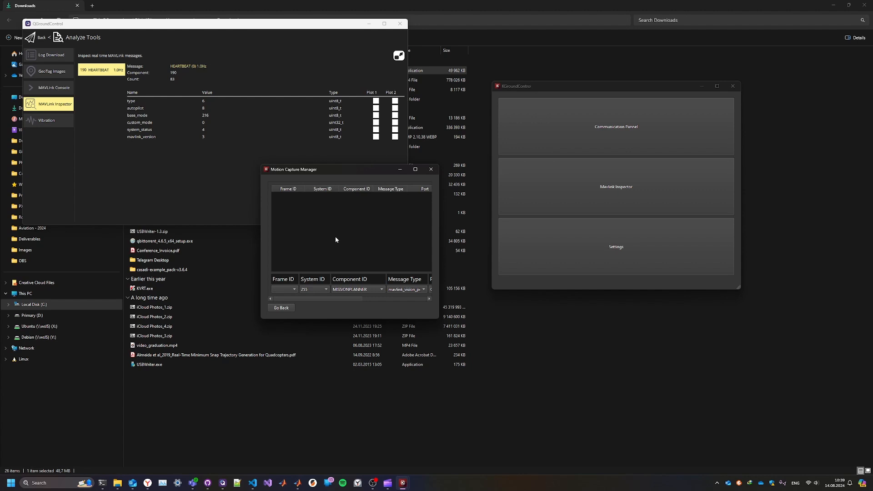
{"action": "left_click_drag", "start_coordinate": [439, 243], "coordinate": [795, 274]}
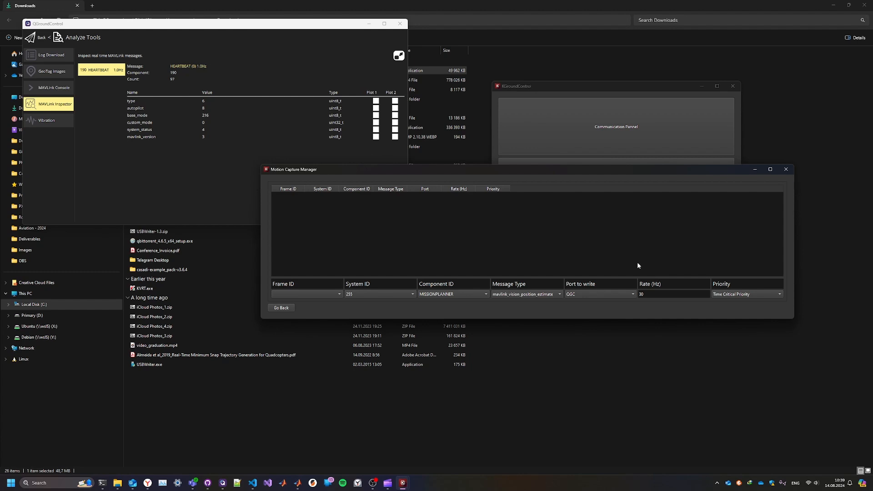
{"action": "left_click_drag", "start_coordinate": [450, 173], "coordinate": [340, 274]}
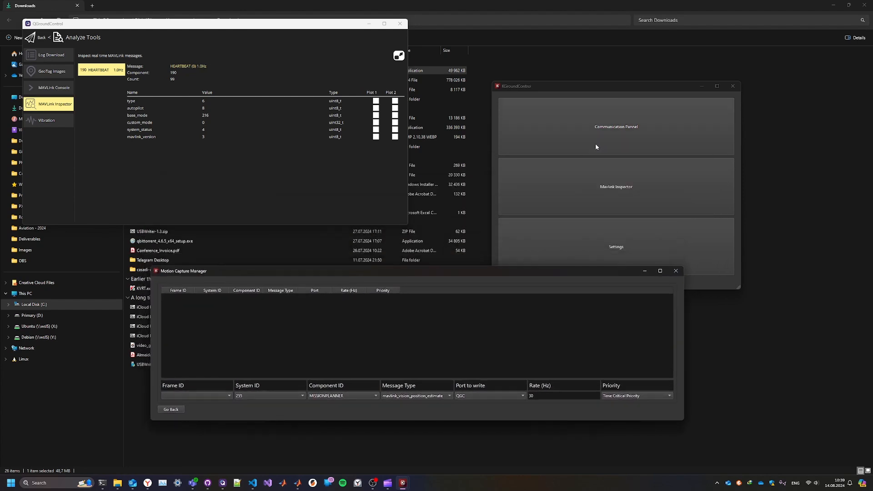
- Check the QGC port in KGroundControl's communication settings and shift the Motion Capture Manager slightly
{"action": "left_click", "coordinate": [604, 133]}
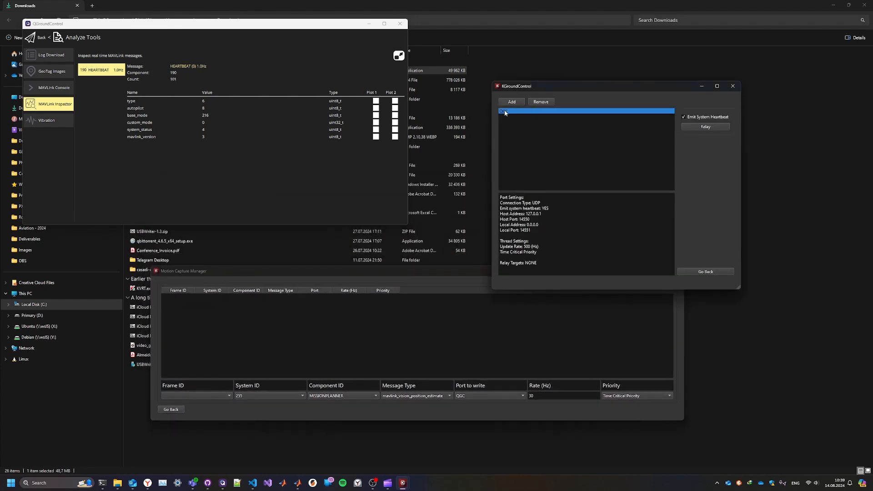
{"action": "left_click", "coordinate": [700, 272]}
{"action": "left_click_drag", "start_coordinate": [365, 274], "coordinate": [387, 277]}
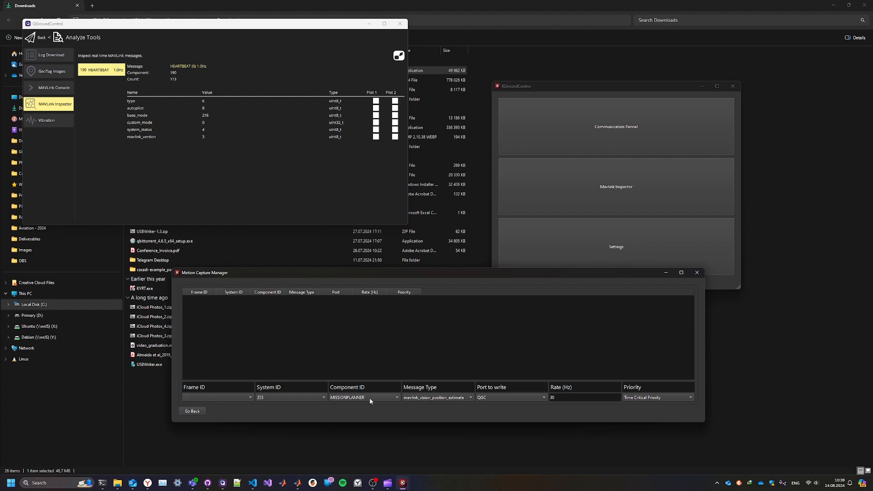
- Review the data bridge's System ID and Message Type options, keeping 255 and mavlink_vision_position_estimate
{"action": "left_click", "coordinate": [309, 398]}
{"action": "left_click", "coordinate": [342, 401]}
{"action": "left_click", "coordinate": [314, 400]}
{"action": "left_click", "coordinate": [343, 400]}
{"action": "left_click", "coordinate": [303, 397]}
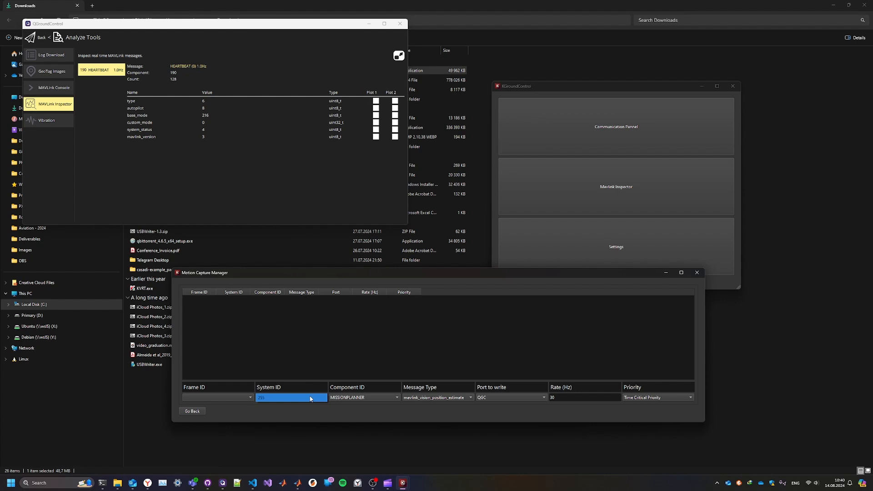
{"action": "left_click", "coordinate": [297, 409]}
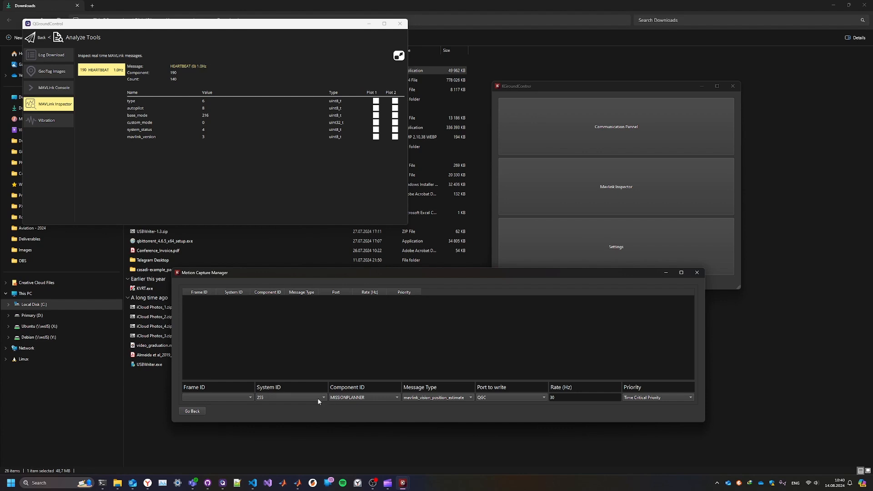
{"action": "left_click", "coordinate": [427, 398]}
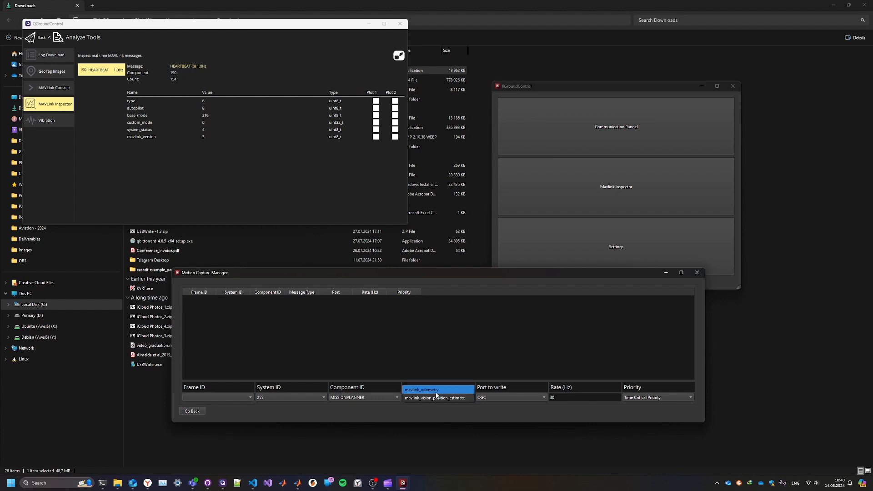
{"action": "left_click", "coordinate": [411, 400]}
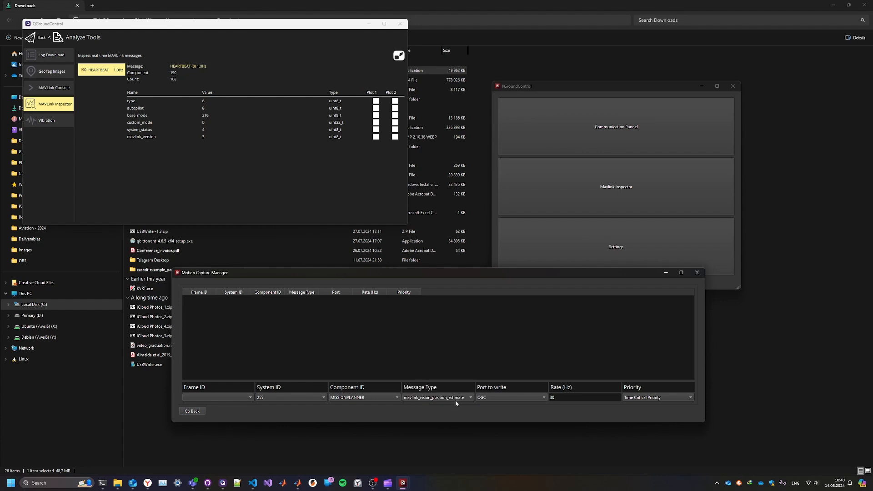
- Compare the data bridge's port to write with KGroundControl's communication ports and keep QGC selected
{"action": "left_click", "coordinate": [485, 399]}
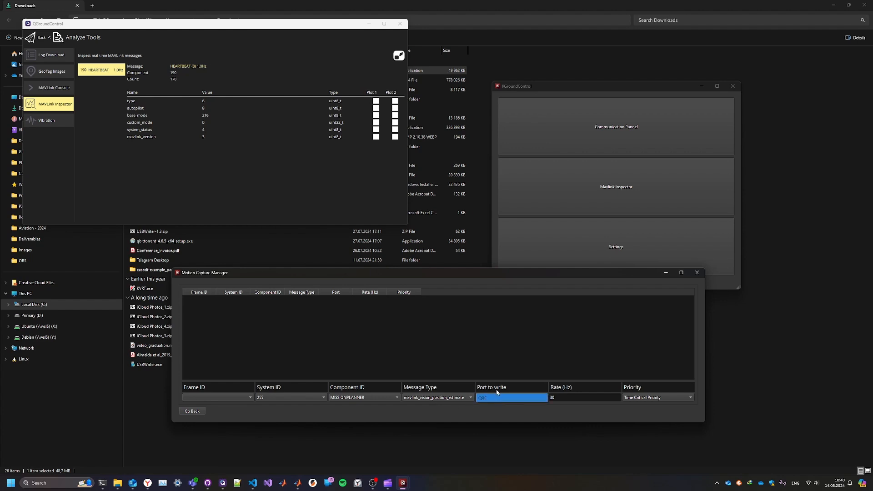
{"action": "left_click", "coordinate": [569, 142]}
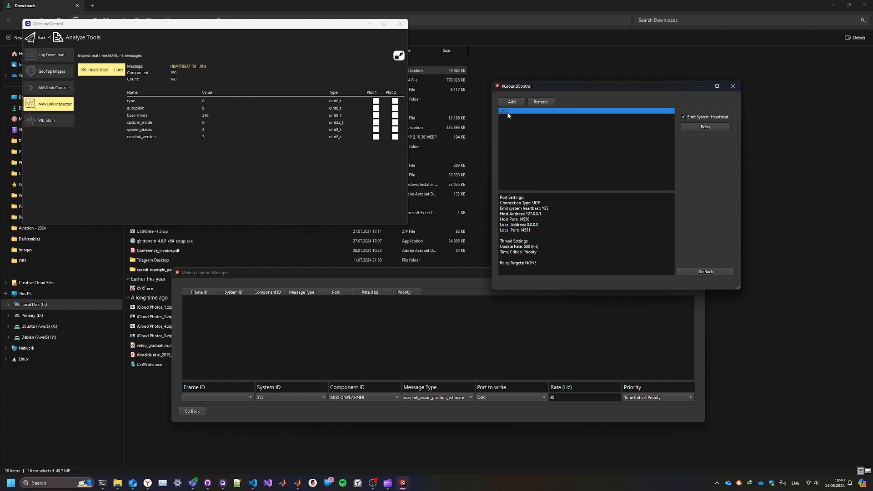
{"action": "left_click", "coordinate": [498, 398]}
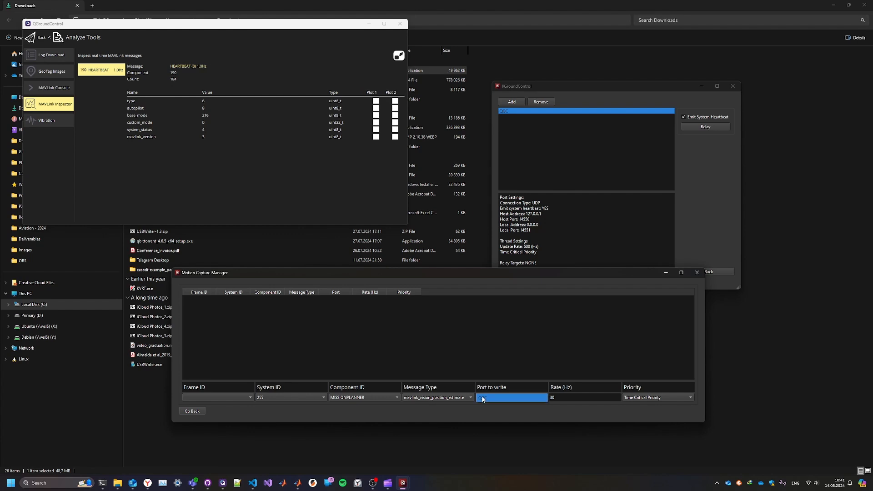
{"action": "left_click", "coordinate": [482, 404]}
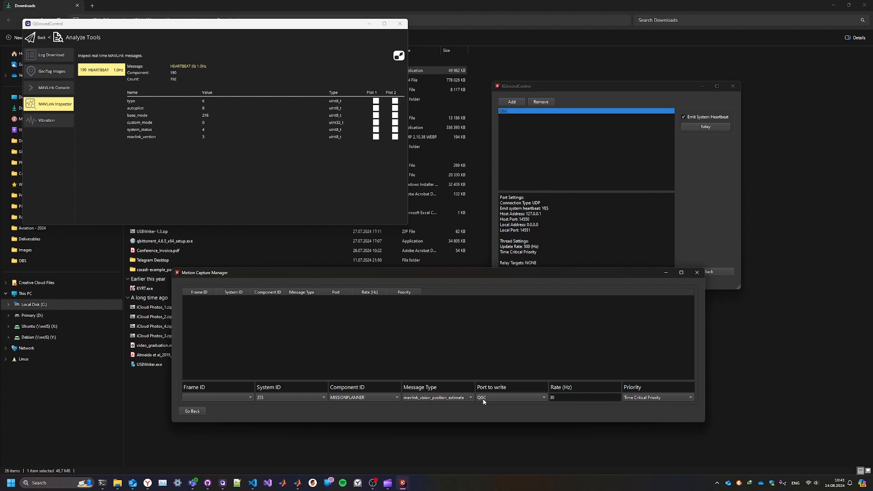
- Reposition the Motion Capture Manager and enter 30 Hz as the data bridge's rate
{"action": "left_click", "coordinate": [561, 395]}
{"action": "left_click_drag", "start_coordinate": [213, 275], "coordinate": [282, 206]}
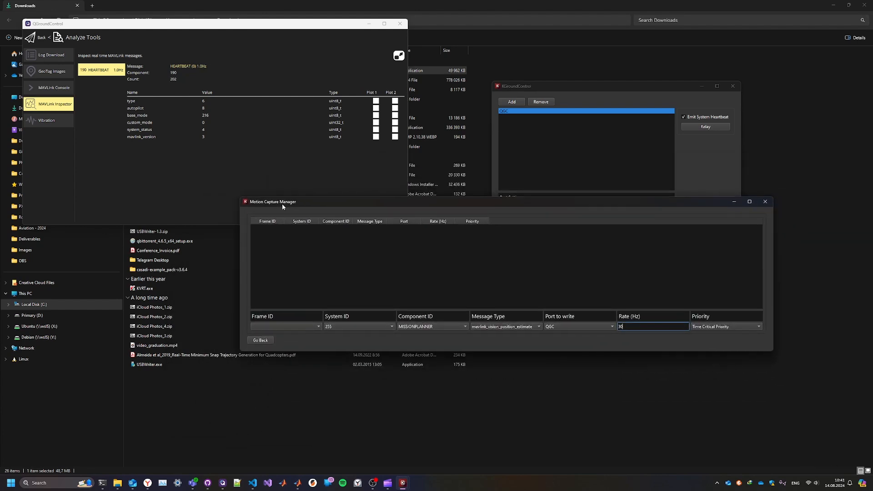
{"action": "left_click_drag", "start_coordinate": [282, 203], "coordinate": [266, 248]}
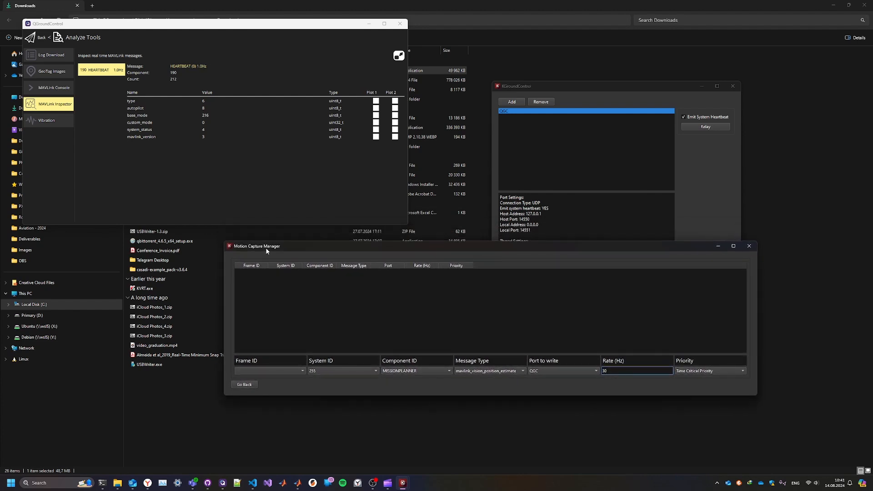
{"action": "double_click", "coordinate": [609, 370]}
{"action": "type", "text": "30"}
{"action": "double_click", "coordinate": [617, 372]}
{"action": "left_click_drag", "start_coordinate": [372, 246], "coordinate": [372, 246]}
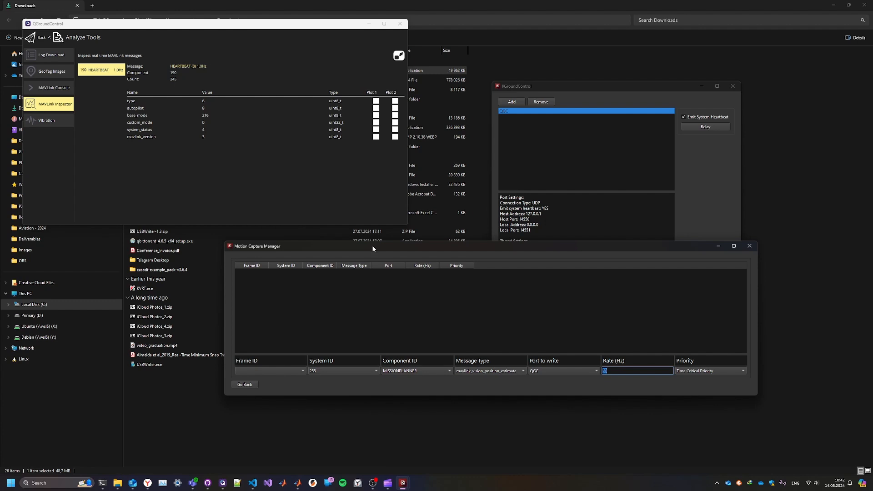
{"action": "left_click_drag", "start_coordinate": [372, 246], "coordinate": [372, 249]}
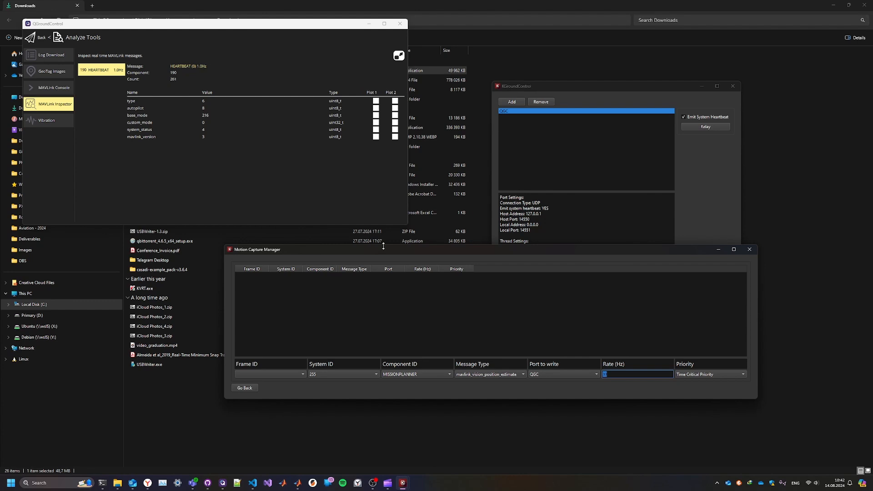
{"action": "left_click_drag", "start_coordinate": [383, 249], "coordinate": [389, 291]}
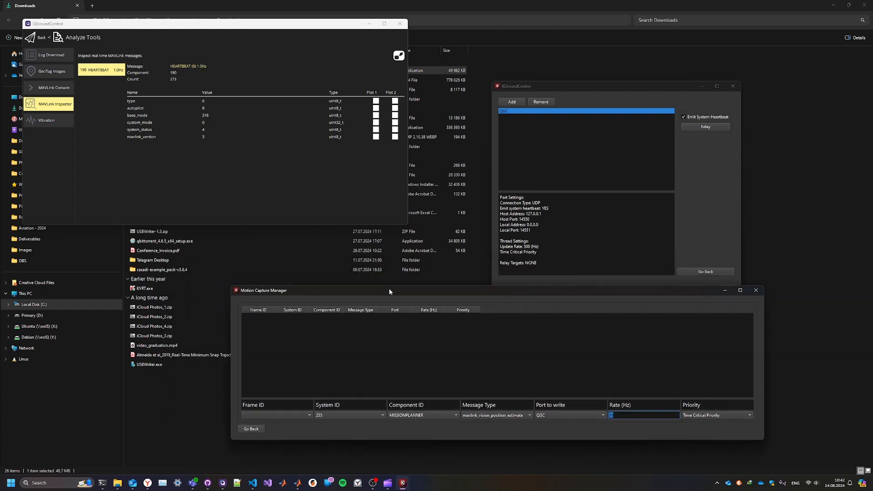
{"action": "left_click_drag", "start_coordinate": [389, 290], "coordinate": [385, 182]}
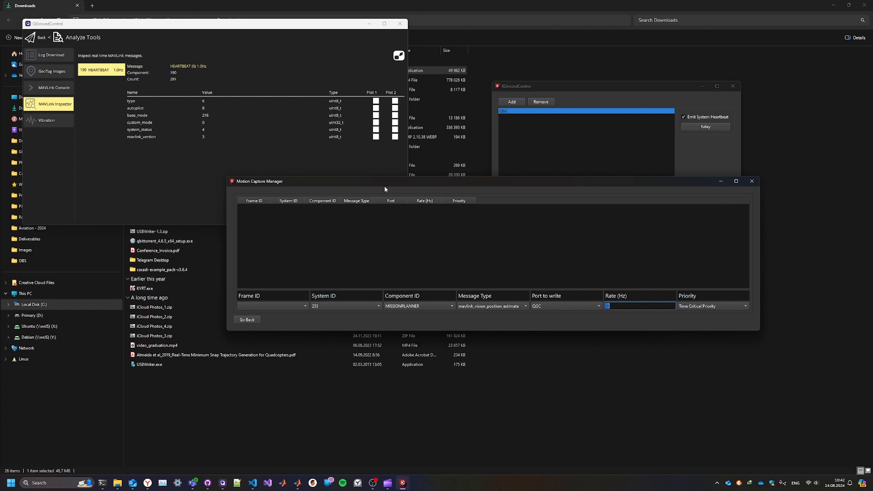
- Close the Motion Capture Manager and open KGroundControl's general settings from its main menu
{"action": "left_click", "coordinate": [752, 181]}
{"action": "left_click", "coordinate": [711, 271]}
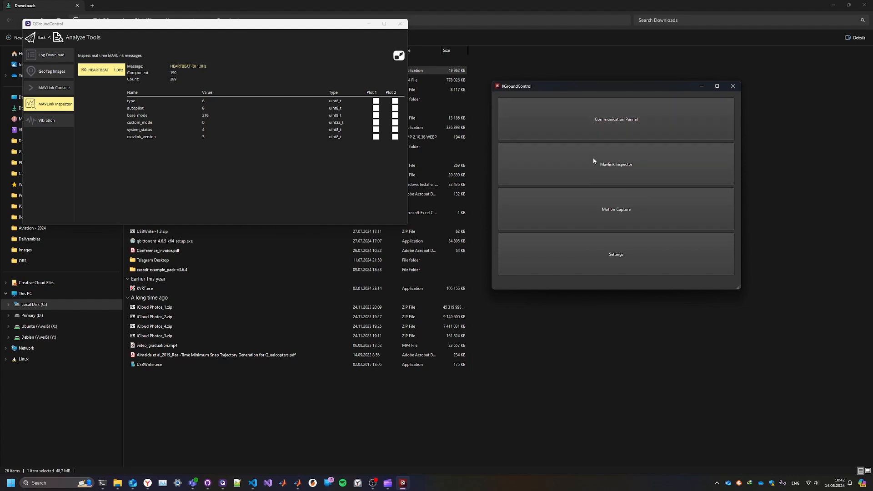
{"action": "left_click", "coordinate": [604, 241]}
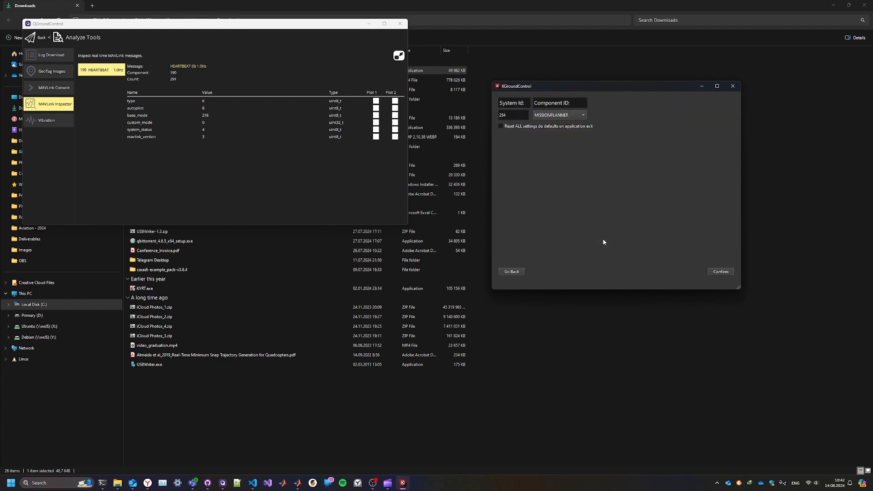
- Leave the general settings without confirming, check the QGC communication port and close KGroundControl
{"action": "left_click", "coordinate": [523, 273]}
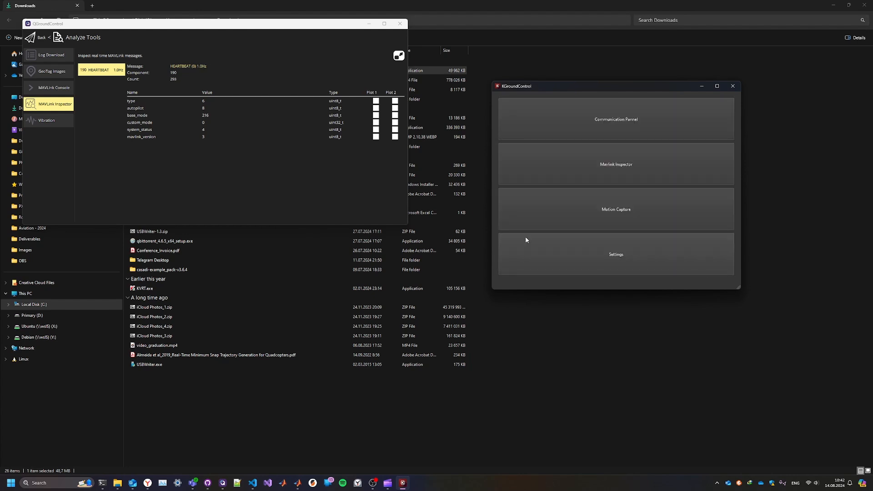
{"action": "left_click", "coordinate": [556, 123]}
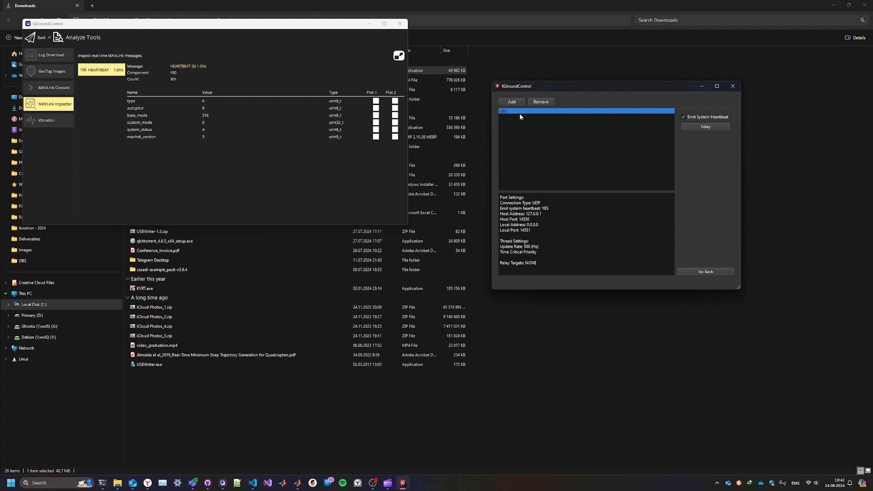
{"action": "left_click", "coordinate": [706, 271]}
{"action": "left_click", "coordinate": [732, 86]}
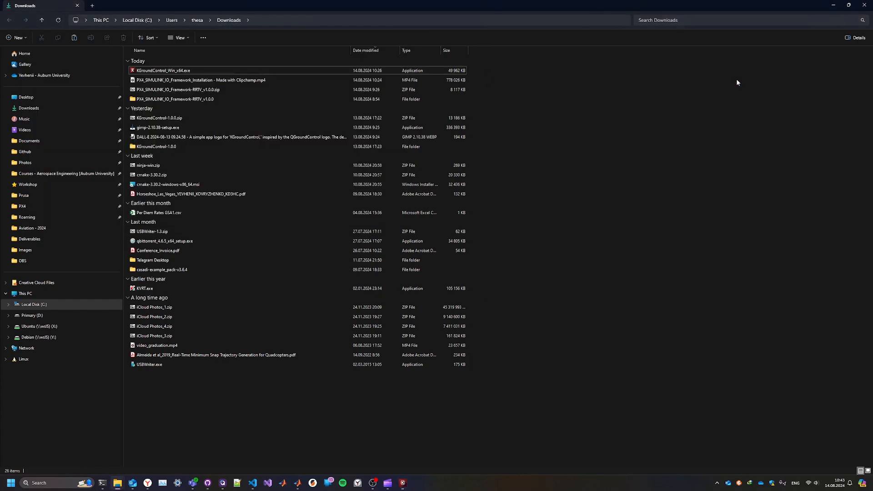
{"action": "left_click", "coordinate": [405, 486]}
{"action": "left_click", "coordinate": [735, 89]}
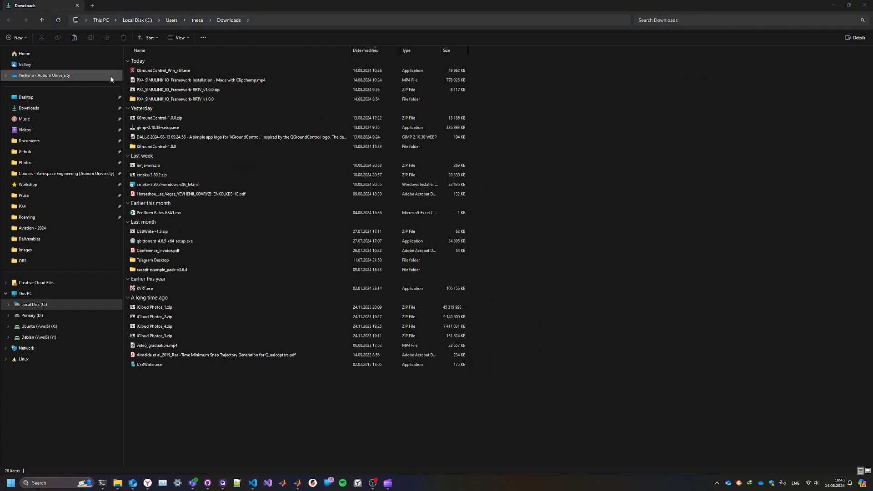
- Relaunch KGroundControl_Win_x64.exe, show the QGC port's saved communication settings and reposition the window
{"action": "double_click", "coordinate": [148, 71]}
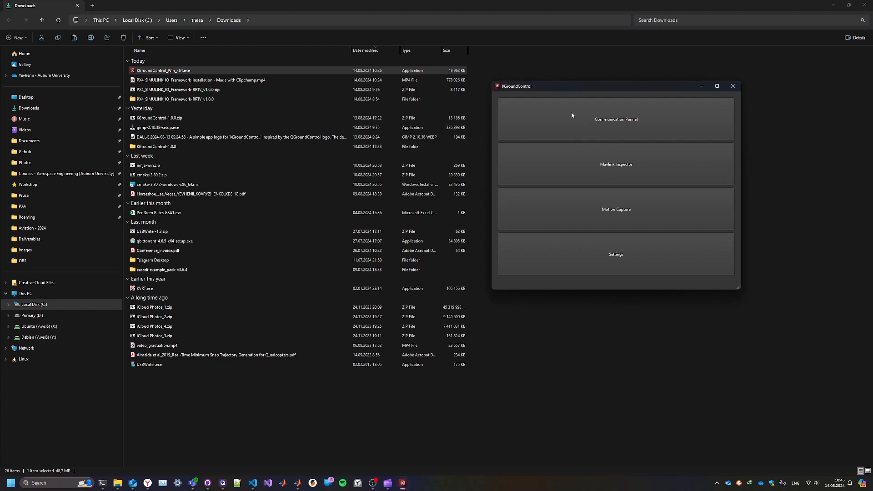
{"action": "left_click", "coordinate": [546, 120]}
{"action": "left_click", "coordinate": [505, 112]}
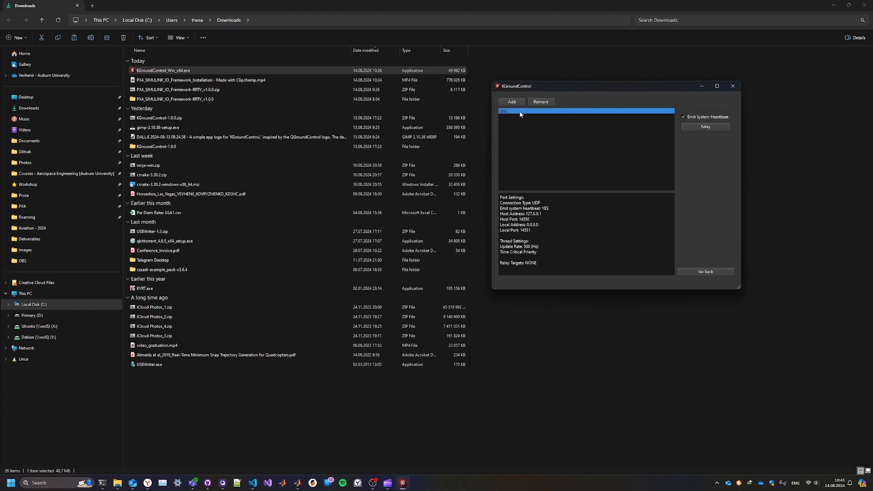
{"action": "left_click_drag", "start_coordinate": [522, 87], "coordinate": [541, 121]}
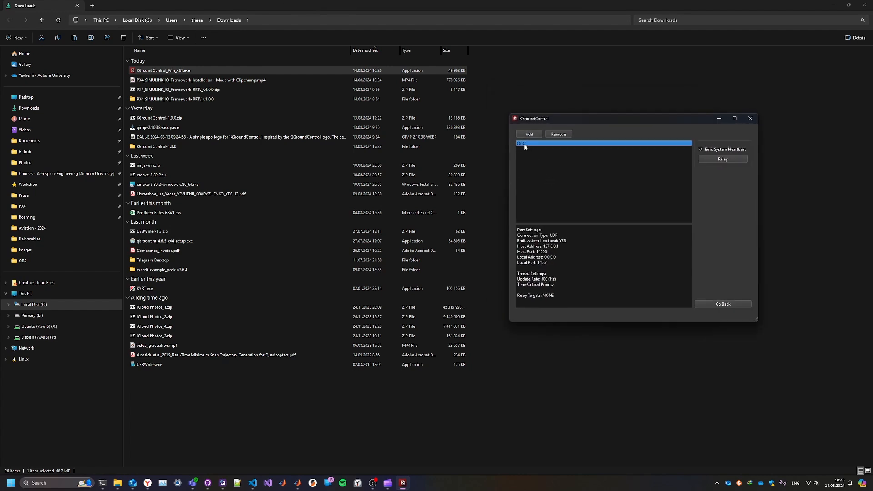
{"action": "left_click_drag", "start_coordinate": [527, 119], "coordinate": [418, 157]}
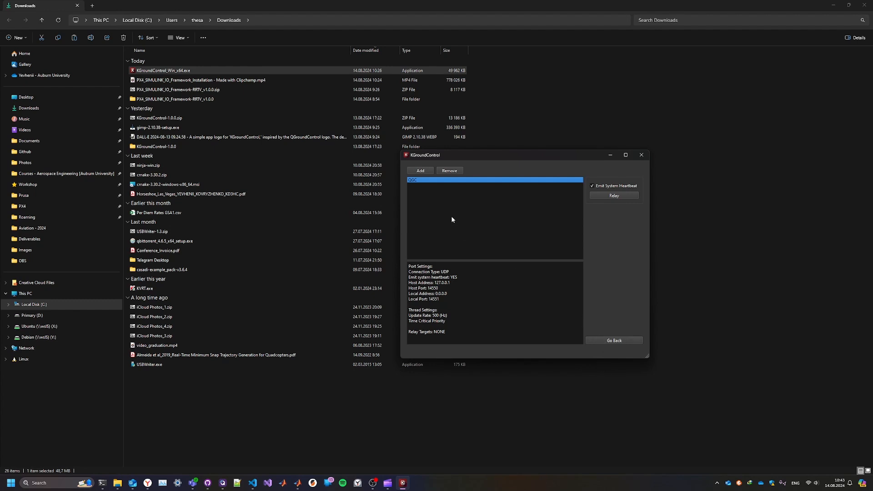
{"action": "left_click_drag", "start_coordinate": [510, 155], "coordinate": [618, 156]}
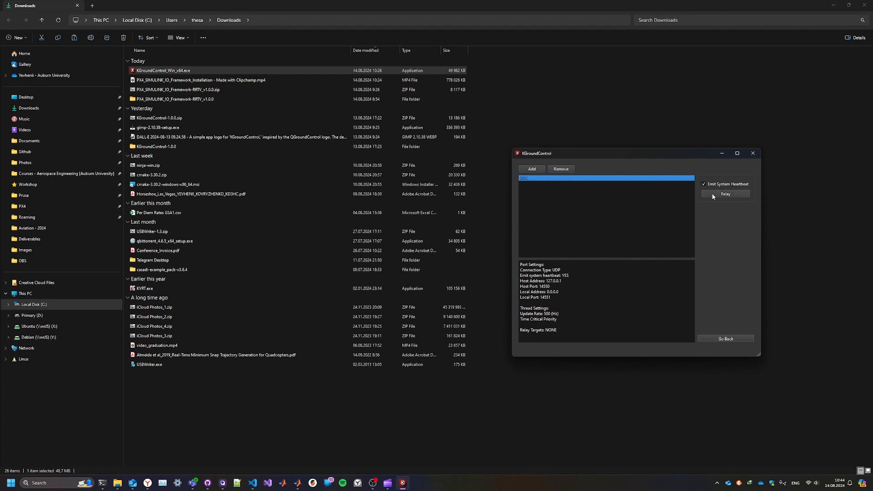
- Add a UDP port named Port_1 with host port 14555, host address 127.0.0.1 and local port 14556, and select it
{"action": "left_click", "coordinate": [532, 169]}
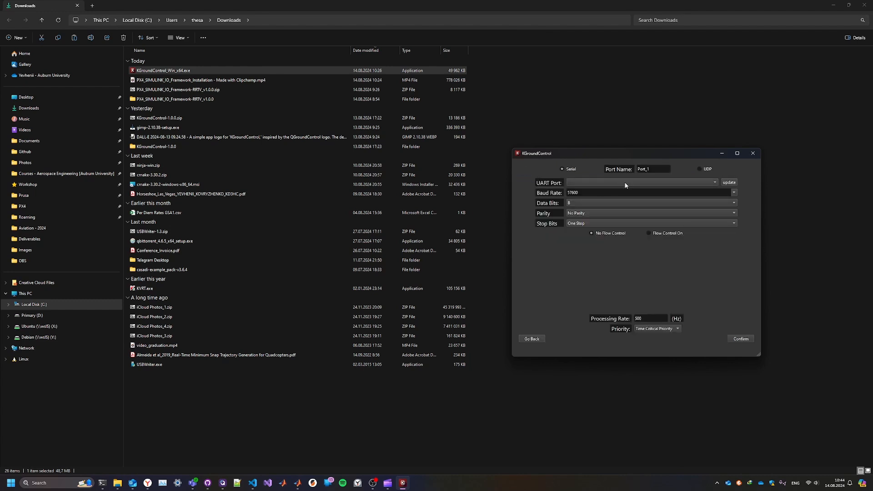
{"action": "left_click", "coordinate": [699, 169]}
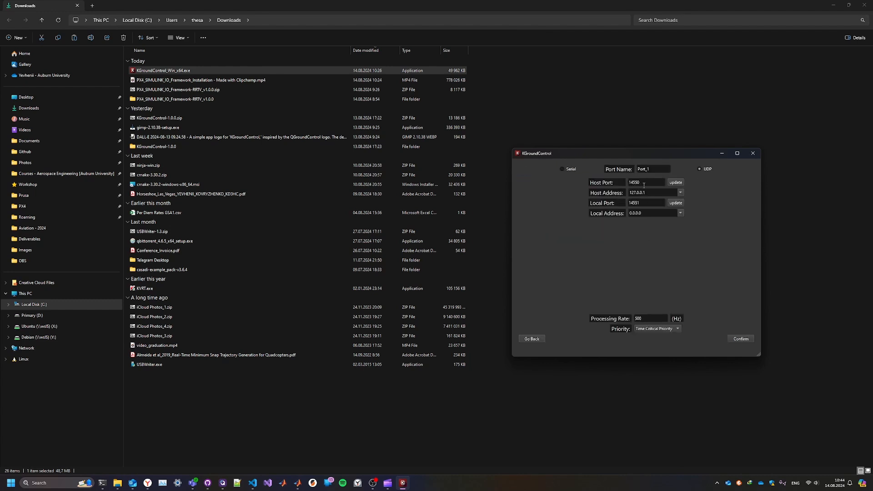
{"action": "left_click", "coordinate": [656, 194]}
{"action": "left_click", "coordinate": [651, 185]}
{"action": "left_click", "coordinate": [650, 203]}
{"action": "double_click", "coordinate": [651, 169]}
{"action": "left_click", "coordinate": [749, 341]}
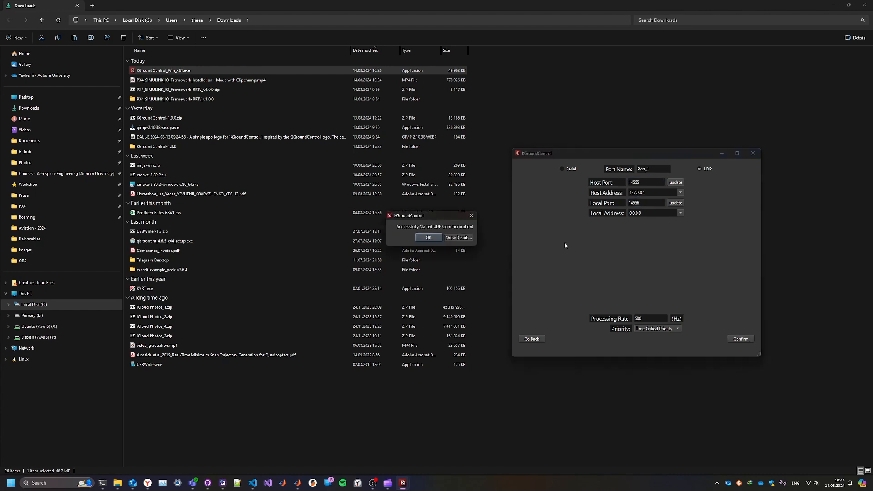
{"action": "left_click", "coordinate": [428, 237]}
{"action": "left_click", "coordinate": [532, 185]}
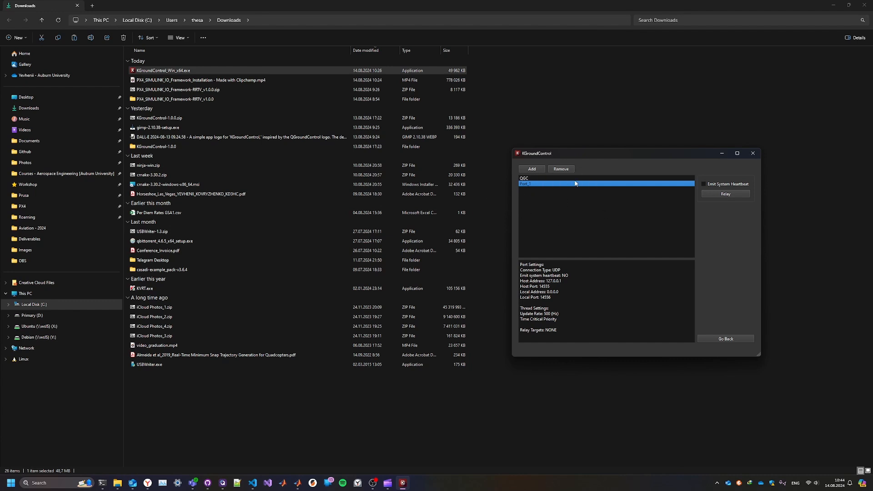
- Add a second UDP port named Port_2 with host port 14559, host address 127.0.0.1 and local port 14560
{"action": "left_click", "coordinate": [537, 170]}
{"action": "left_click", "coordinate": [657, 182]}
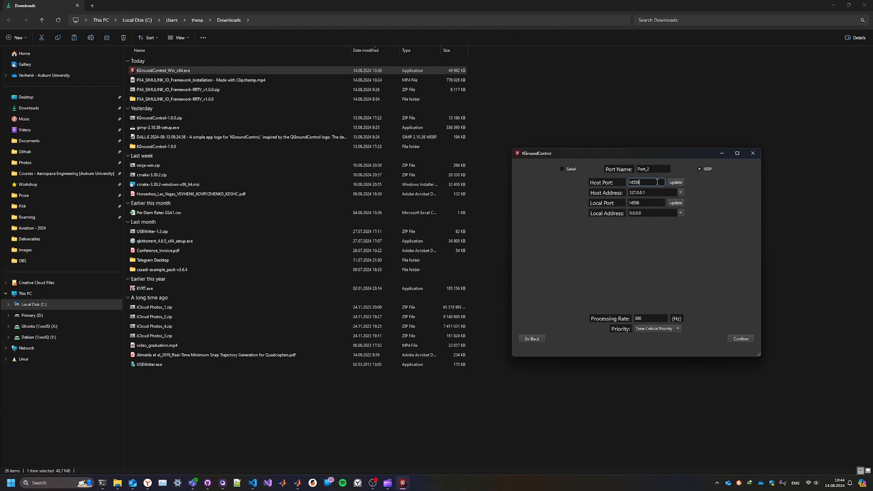
{"action": "left_click", "coordinate": [655, 203]}
{"action": "key", "text": "BackSpace"}
{"action": "key", "text": "BackSpace"}
{"action": "left_click", "coordinate": [730, 341]}
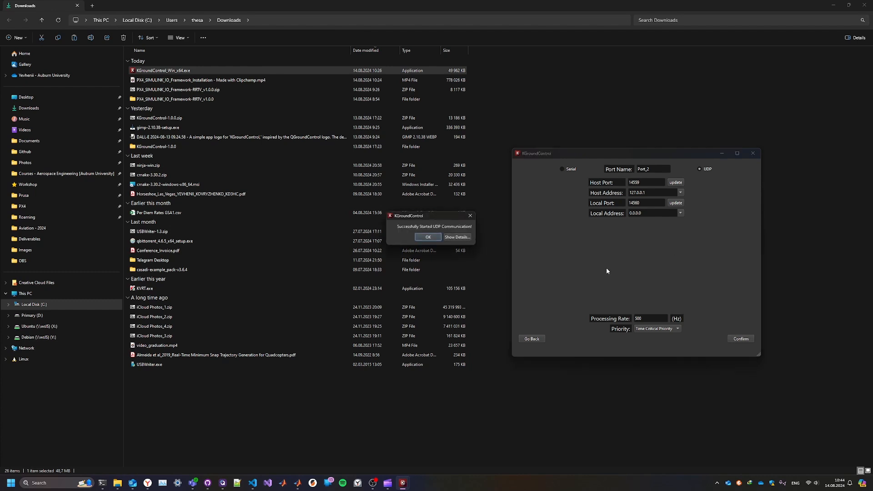
{"action": "left_click", "coordinate": [435, 236]}
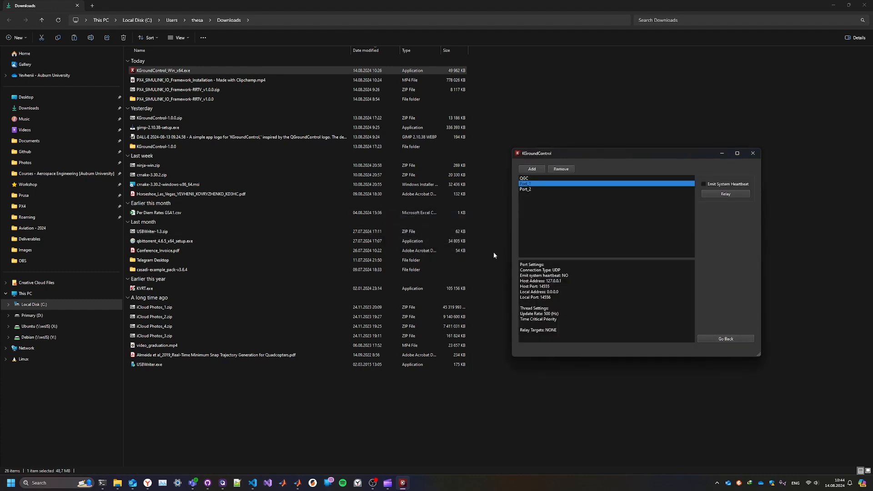
- Compare the port settings and relay targets of QGC, Port_1 and Port_2
{"action": "left_click", "coordinate": [530, 191]}
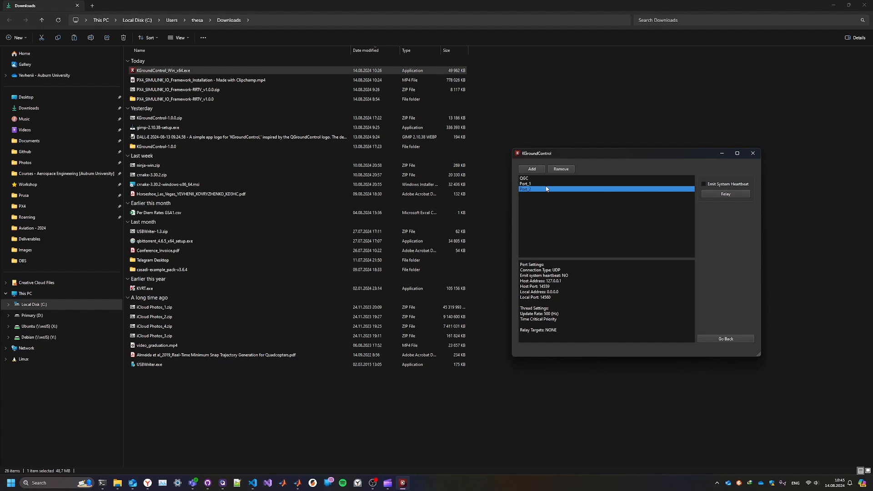
{"action": "left_click", "coordinate": [535, 181]}
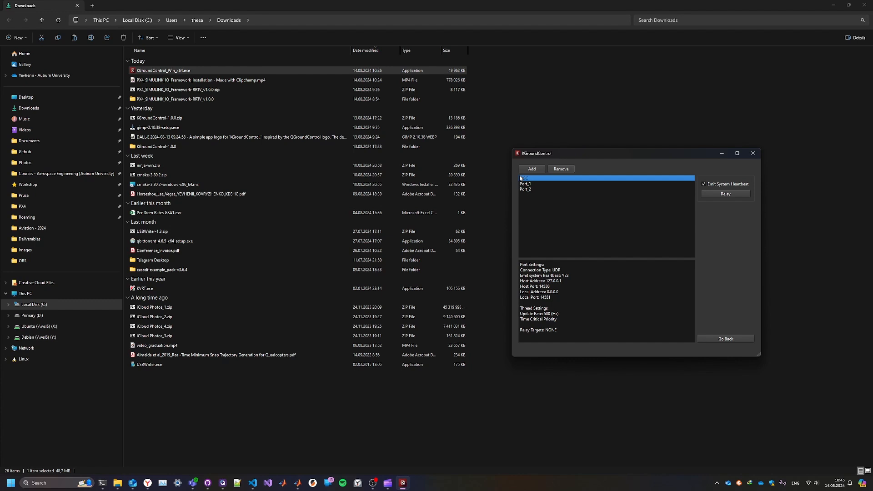
{"action": "left_click", "coordinate": [529, 184]}
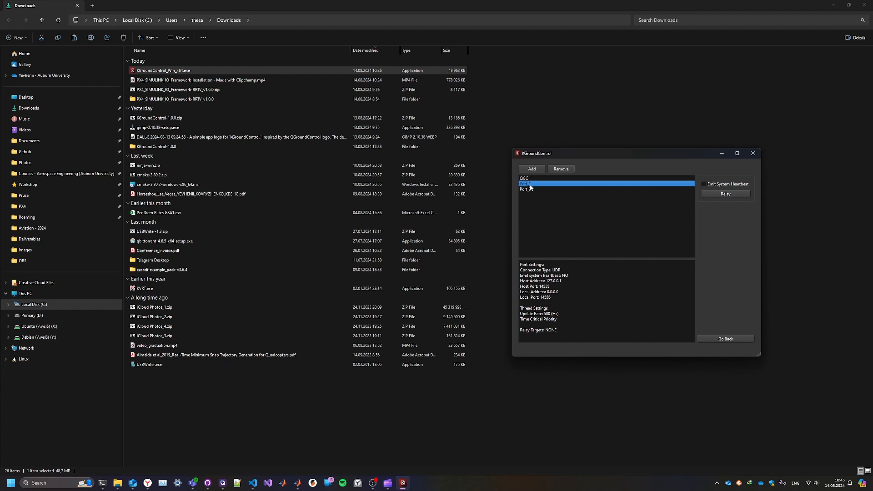
{"action": "left_click", "coordinate": [521, 179]}
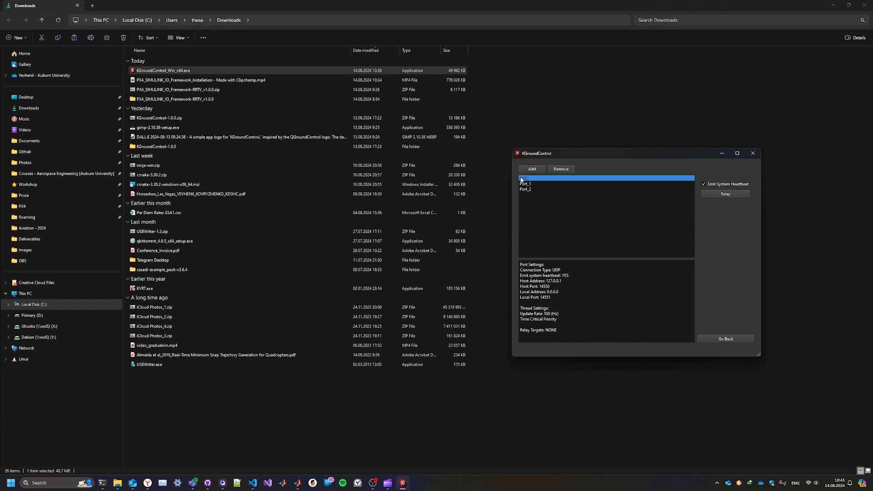
{"action": "left_click", "coordinate": [540, 183]}
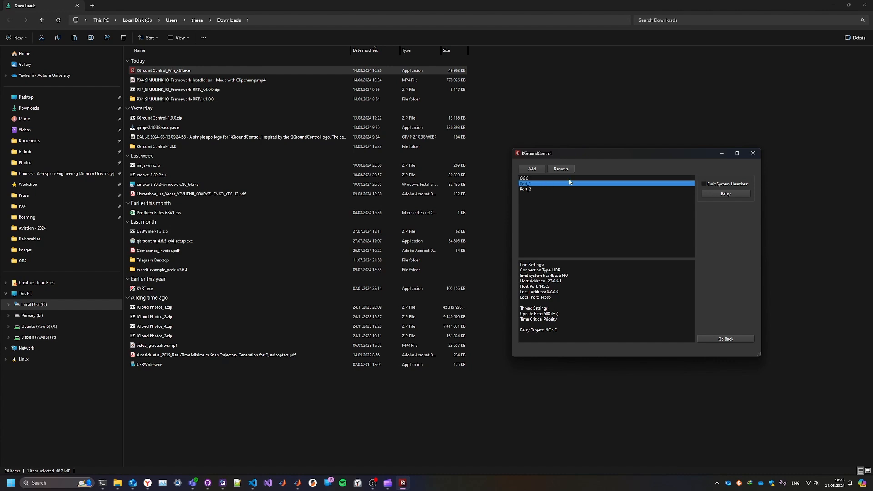
{"action": "left_click", "coordinate": [568, 190]}
{"action": "left_click", "coordinate": [560, 184]}
{"action": "left_click", "coordinate": [568, 179]}
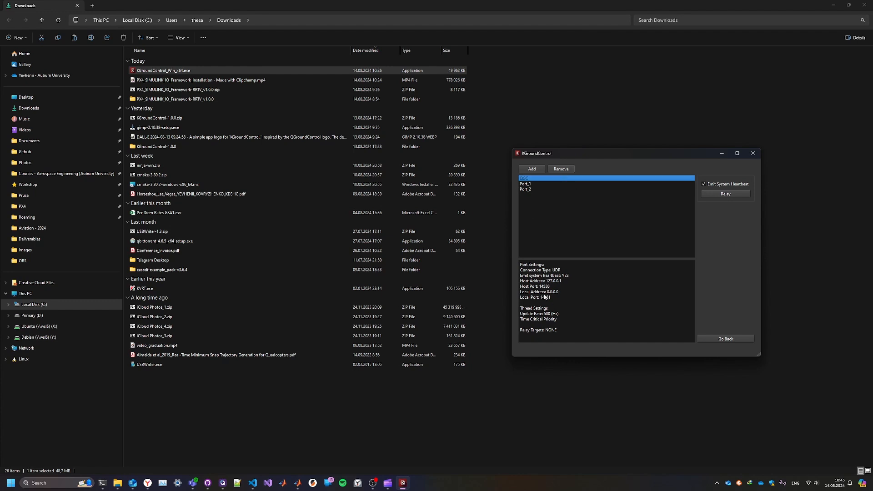
{"action": "left_click_drag", "start_coordinate": [521, 330], "coordinate": [557, 330]}
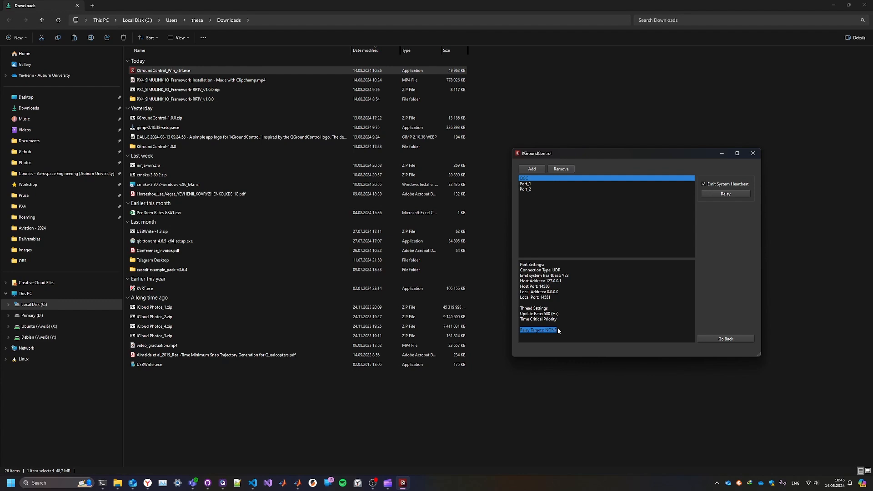
{"action": "left_click", "coordinate": [547, 184]}
{"action": "left_click", "coordinate": [549, 189]}
{"action": "left_click", "coordinate": [540, 178]}
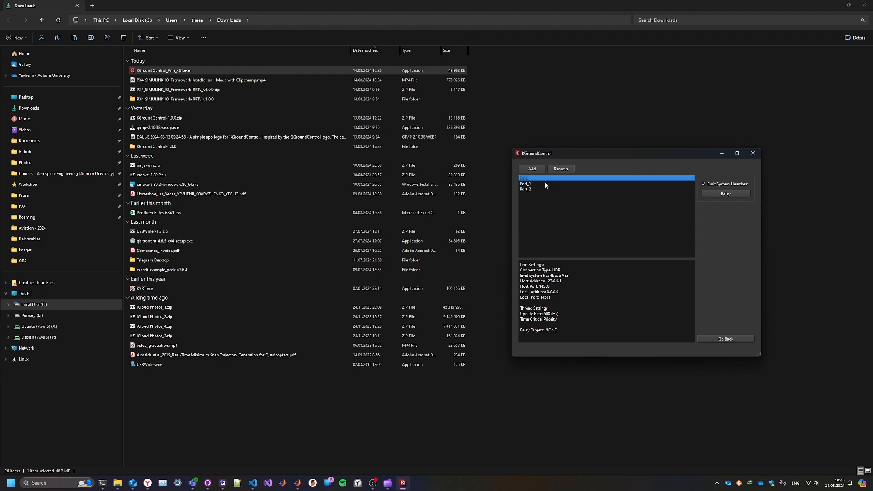
- Relay Port_1's data to both QGC and Port_2
{"action": "left_click", "coordinate": [545, 183]}
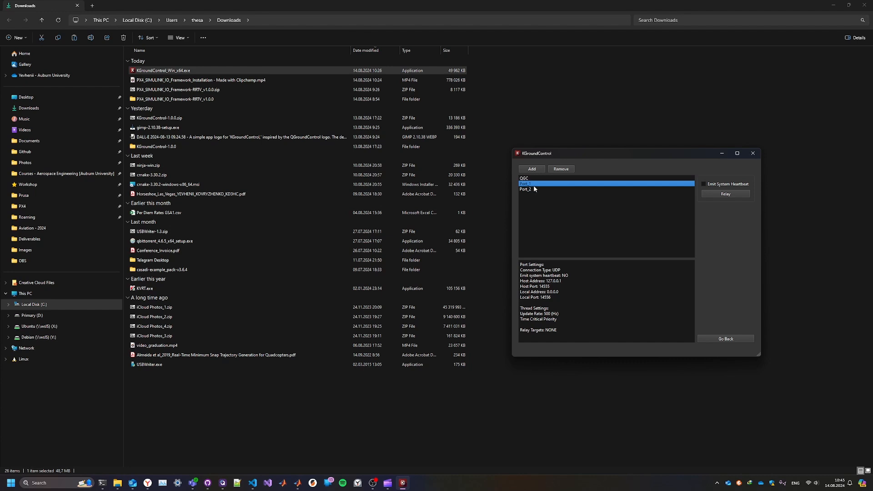
{"action": "left_click", "coordinate": [711, 195]}
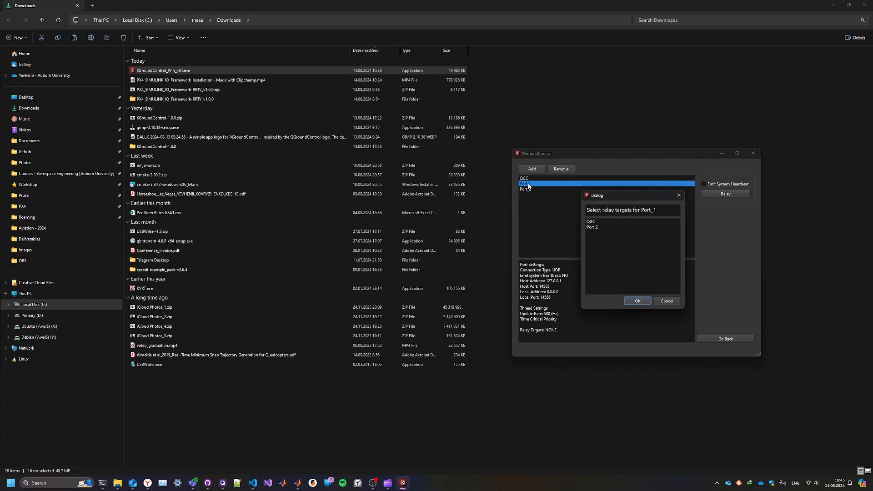
{"action": "left_click", "coordinate": [605, 222]}
{"action": "left_click", "coordinate": [605, 227]}
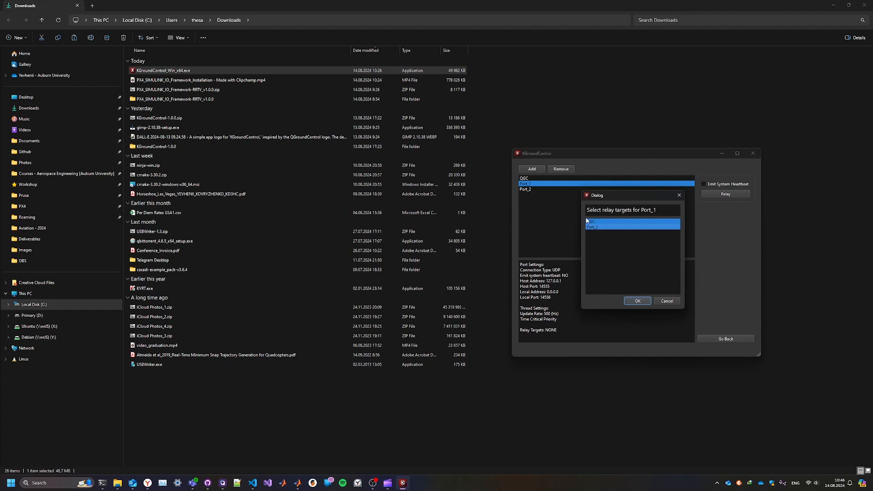
{"action": "left_click", "coordinate": [639, 301]}
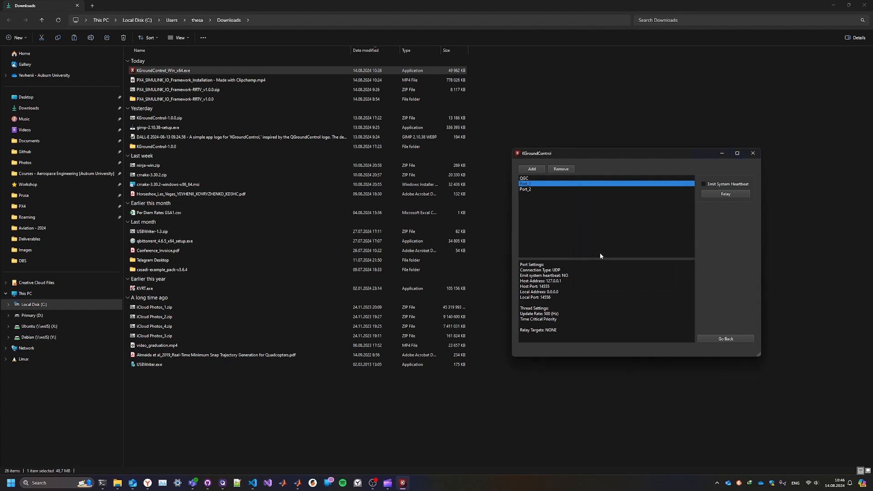
- Check the relay targets listed for QGC, Port_1 and Port_2 after the relay change
{"action": "left_click", "coordinate": [525, 178]}
{"action": "left_click", "coordinate": [529, 190]}
{"action": "left_click", "coordinate": [528, 184]}
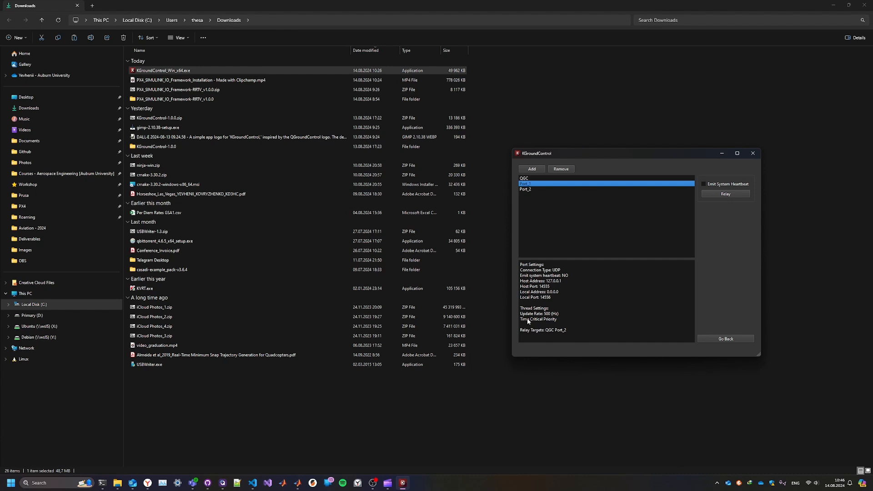
{"action": "left_click", "coordinate": [536, 189]}
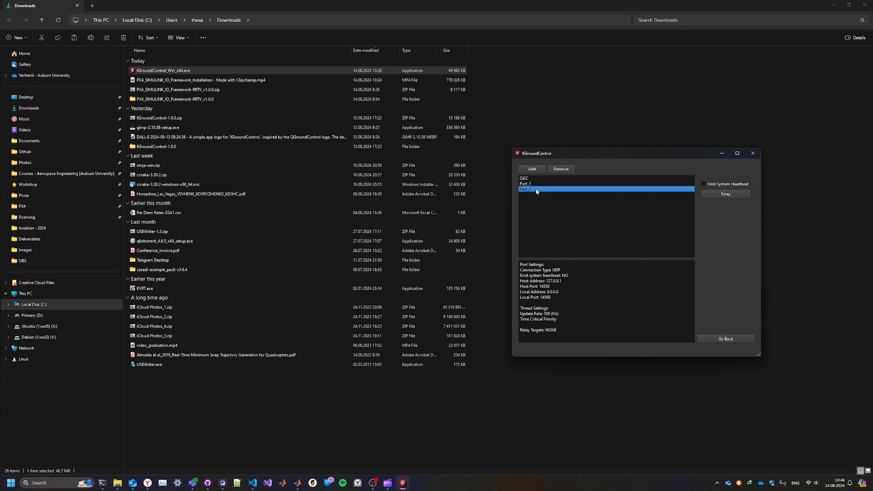
{"action": "left_click", "coordinate": [525, 179]}
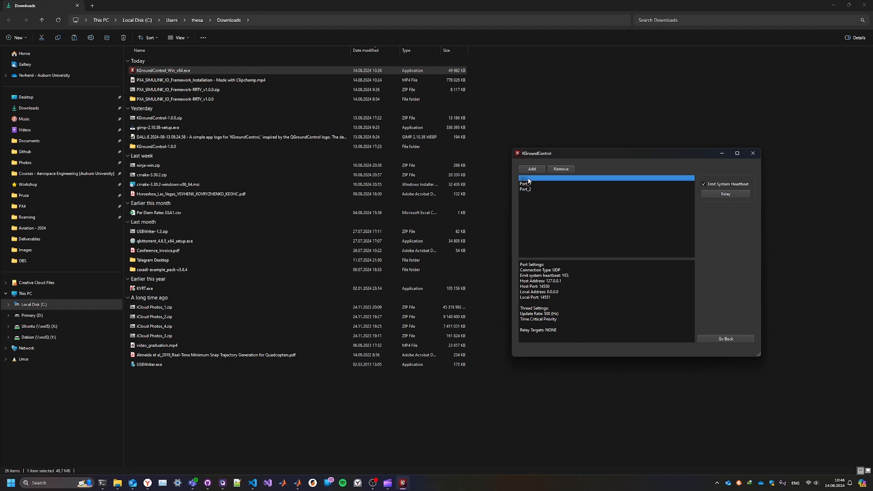
{"action": "left_click", "coordinate": [522, 183]}
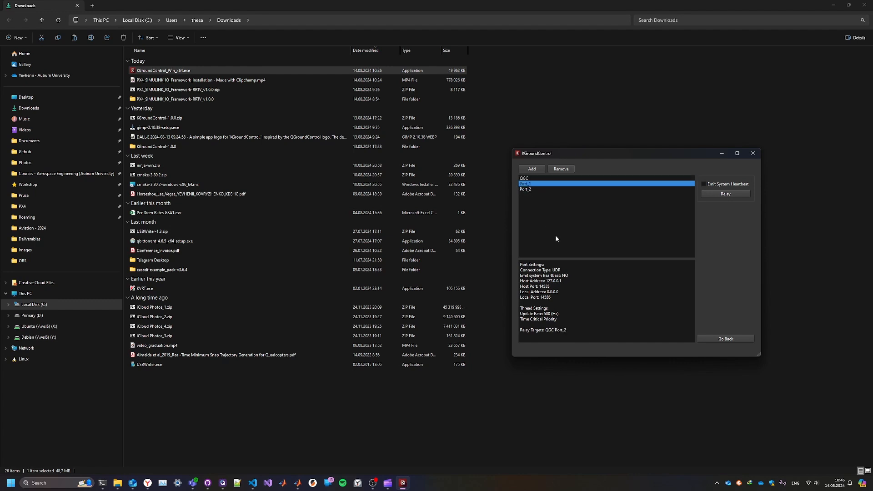
- Relay Port_2's data to QGC
{"action": "left_click", "coordinate": [524, 189]}
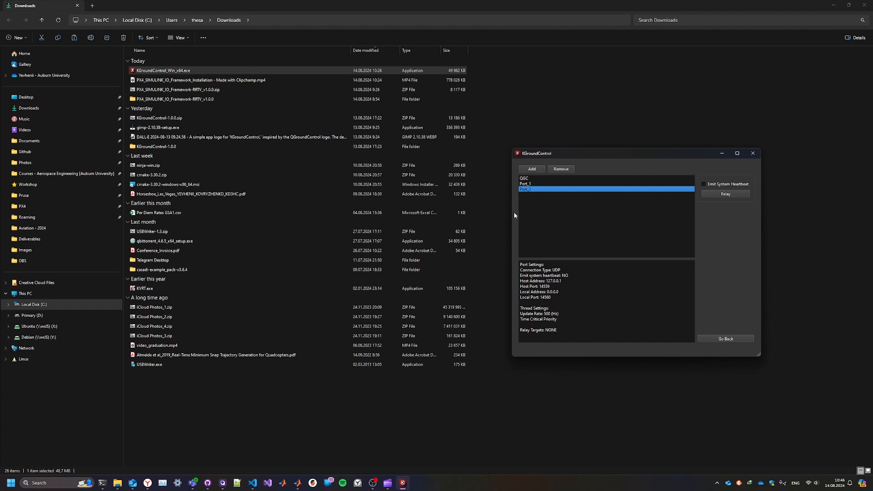
{"action": "left_click", "coordinate": [716, 192]}
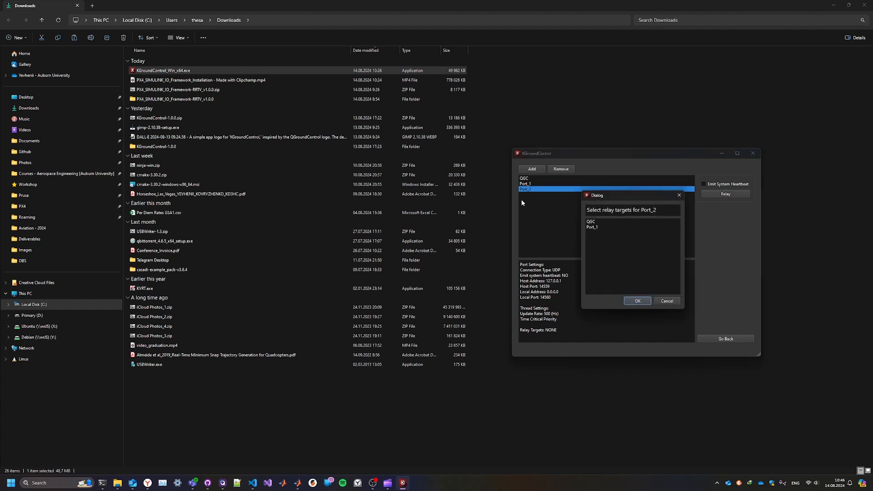
{"action": "left_click", "coordinate": [589, 221]}
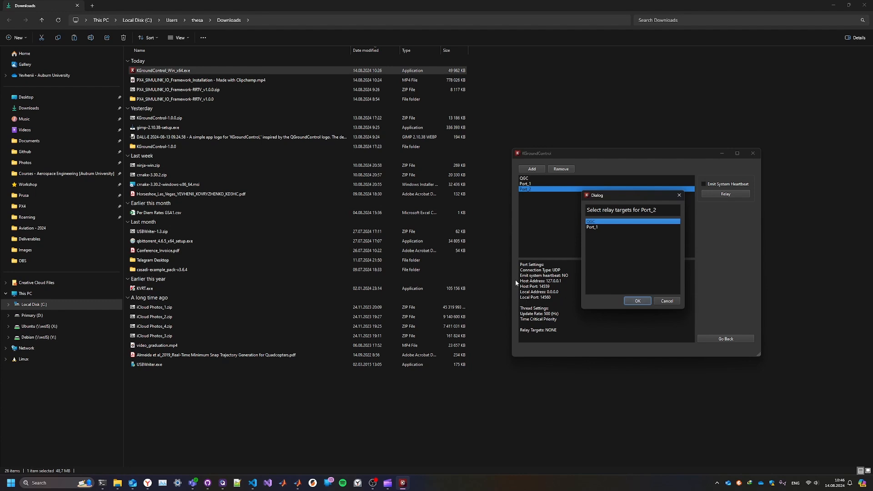
{"action": "left_click", "coordinate": [637, 301]}
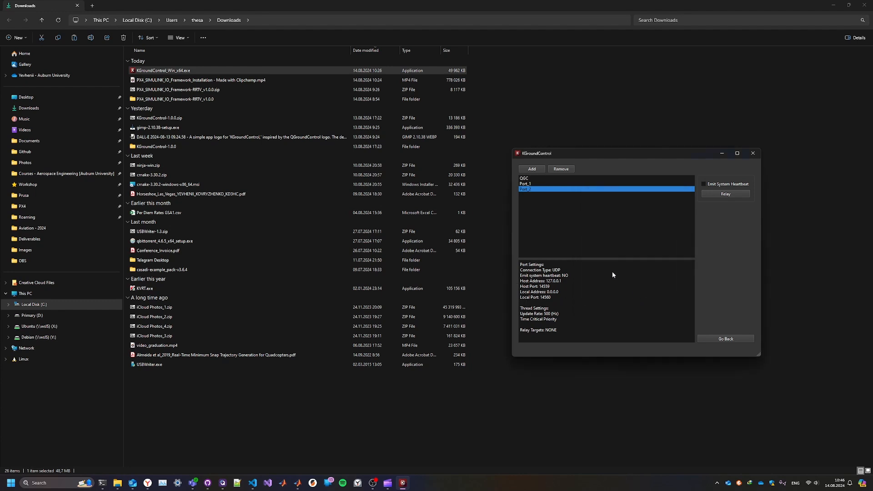
- Review the relay targets of Port_1, Port_2 and QGC, highlighting the target names listed for Port_1 and Port_2
{"action": "left_click", "coordinate": [533, 183]}
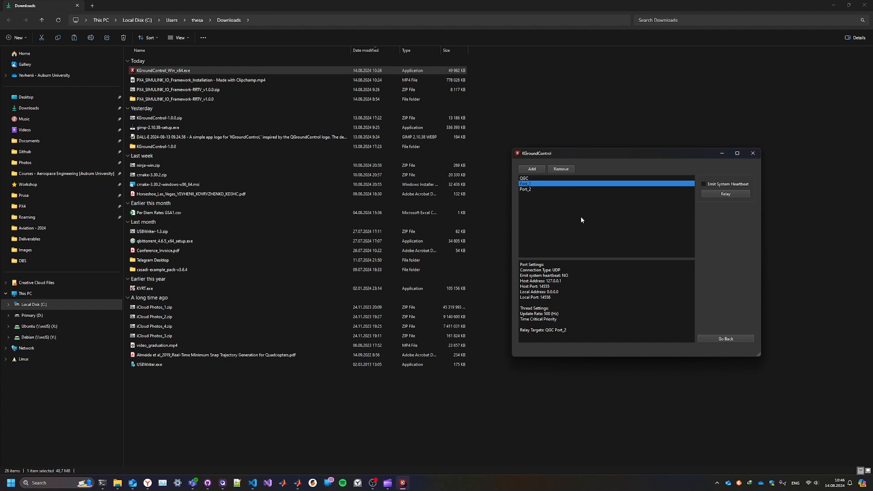
{"action": "left_click", "coordinate": [531, 191]}
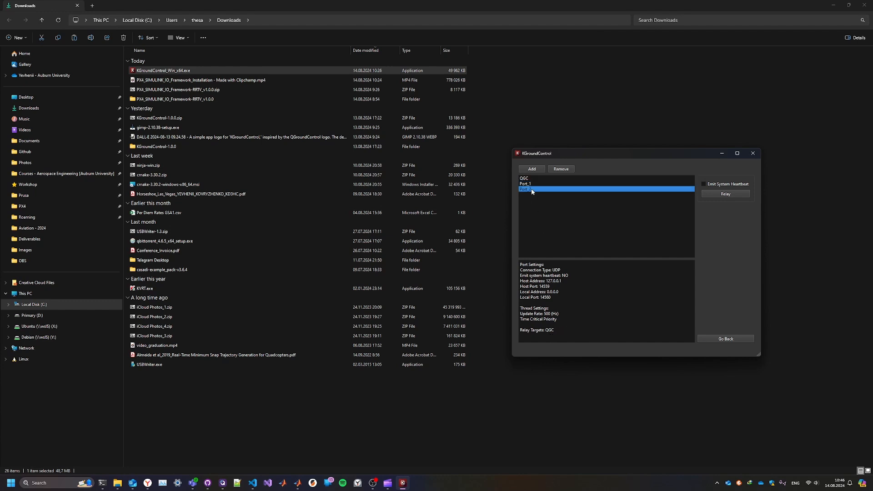
{"action": "left_click", "coordinate": [525, 179]}
{"action": "left_click", "coordinate": [523, 184]}
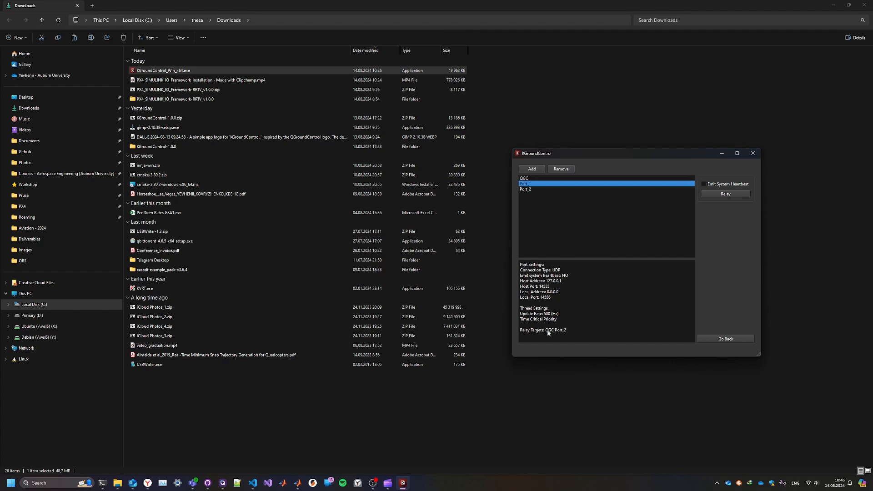
{"action": "left_click_drag", "start_coordinate": [549, 331], "coordinate": [566, 331]}
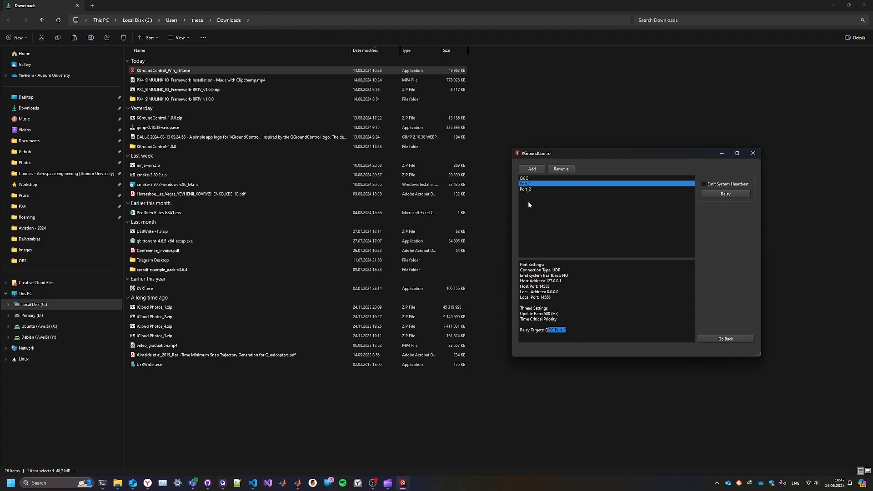
{"action": "left_click_drag", "start_coordinate": [546, 330], "coordinate": [564, 331]}
{"action": "left_click", "coordinate": [551, 332]}
{"action": "left_click", "coordinate": [524, 189]}
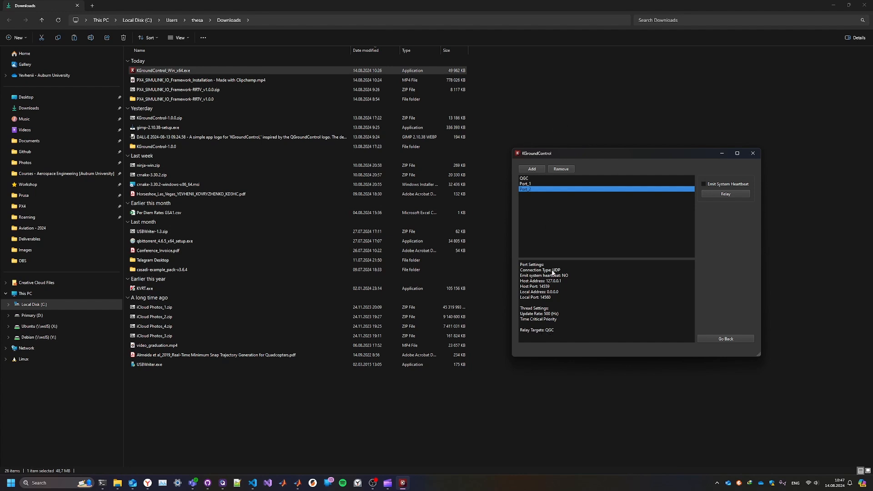
{"action": "left_click_drag", "start_coordinate": [521, 333], "coordinate": [556, 333]}
{"action": "left_click", "coordinate": [554, 333]}
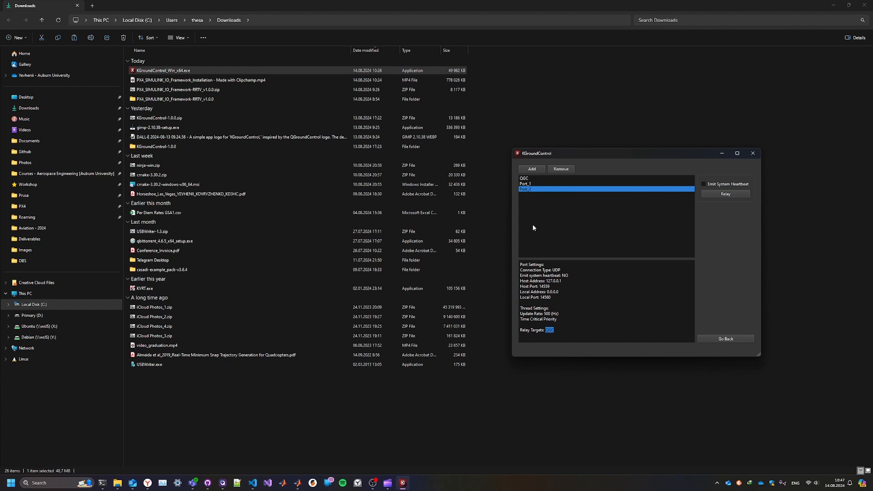
- Remove the QGC, Port_1 and Port_2 connections so that the port list is empty
{"action": "left_click", "coordinate": [527, 178]}
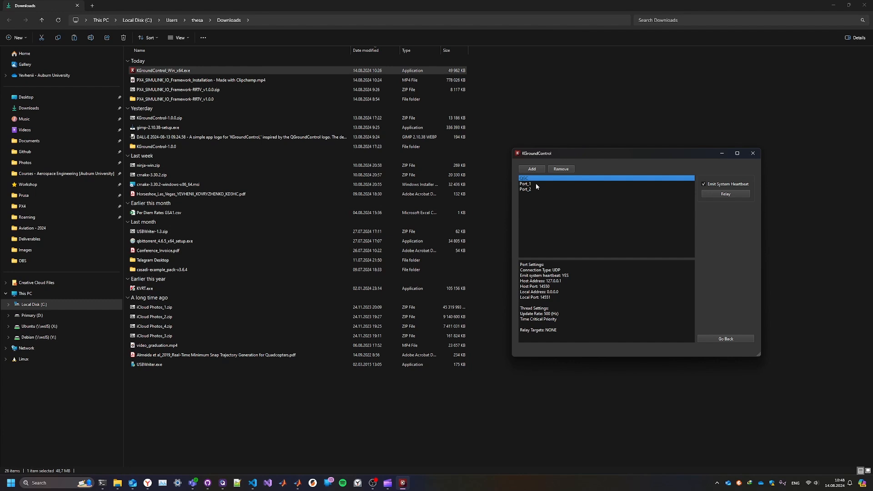
{"action": "left_click", "coordinate": [557, 169]}
{"action": "left_click", "coordinate": [556, 168]}
{"action": "left_click", "coordinate": [557, 168]}
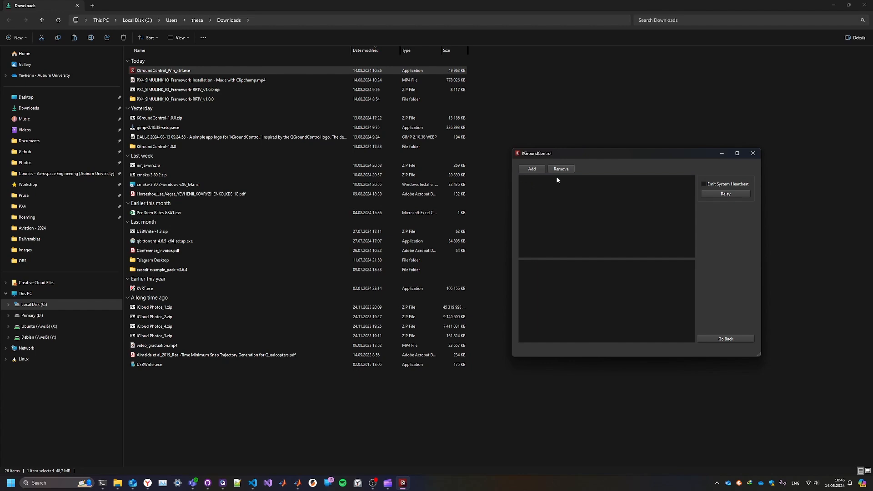